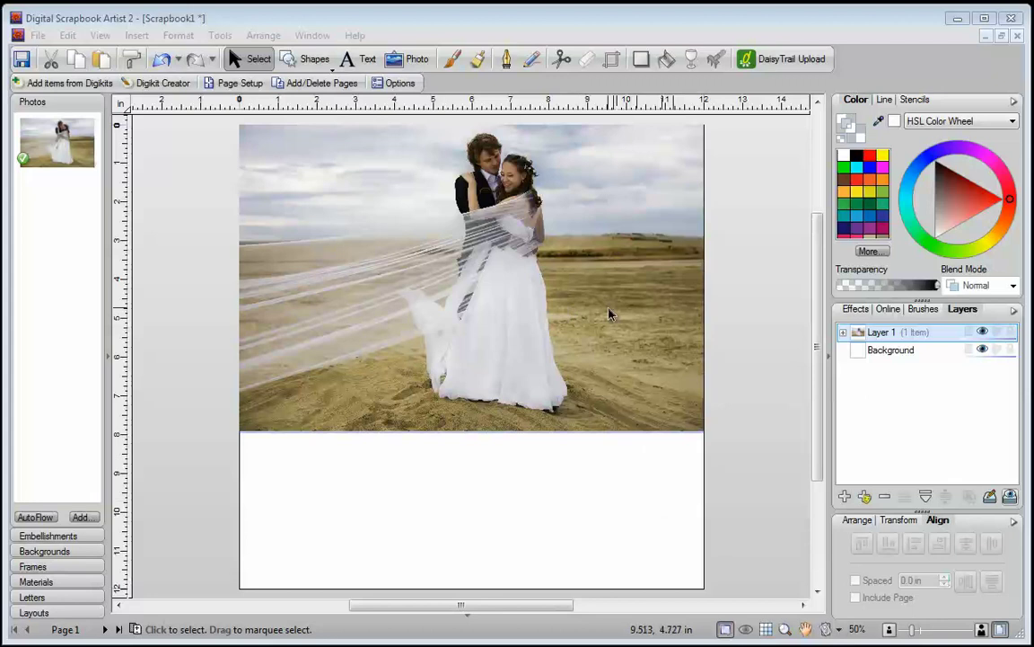
# Show the Backgrounds gallery with its two background papers.
pyautogui.click(45, 551)
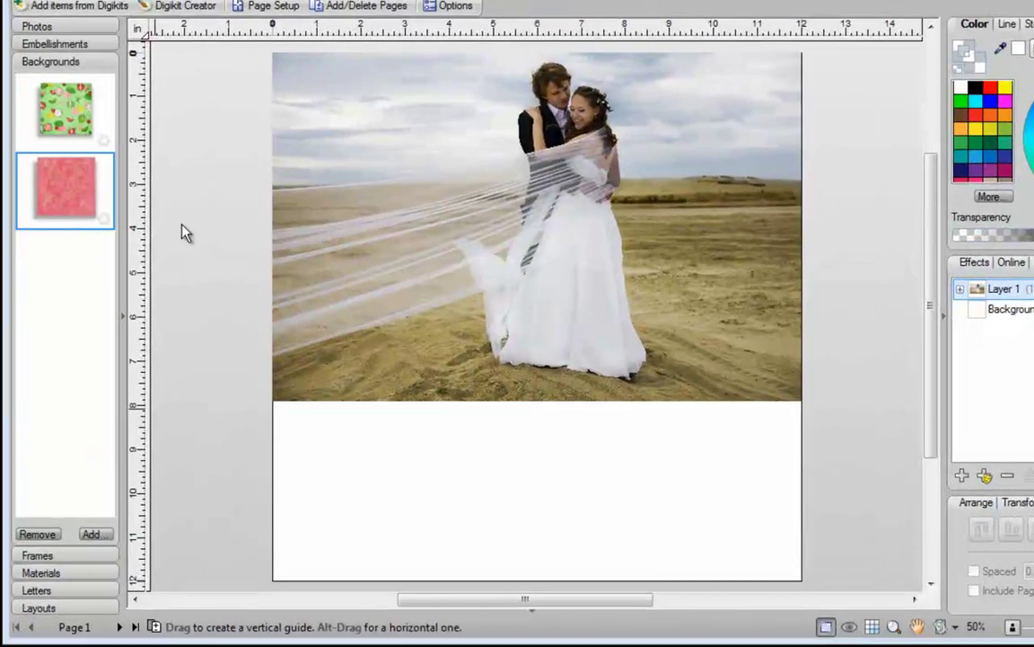
# Place the pink textured paper as the page background, then select the wedding photo.
pyautogui.moveTo(185, 232)
pyautogui.mouseDown()
pyautogui.moveTo(545, 413)
pyautogui.moveTo(559, 445)
pyautogui.mouseUp()
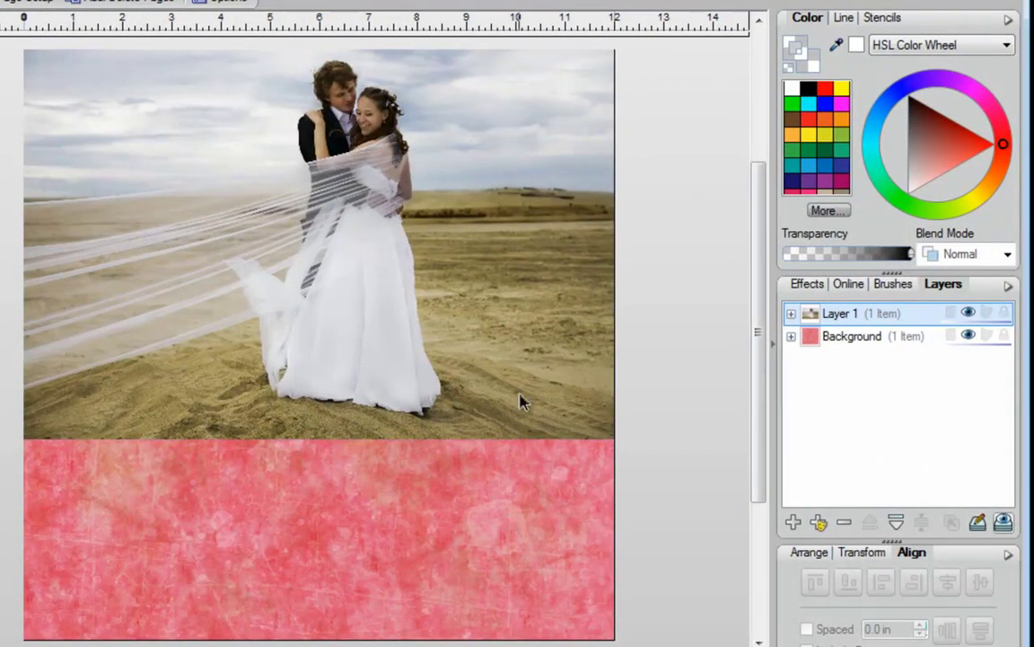
pyautogui.click(474, 218)
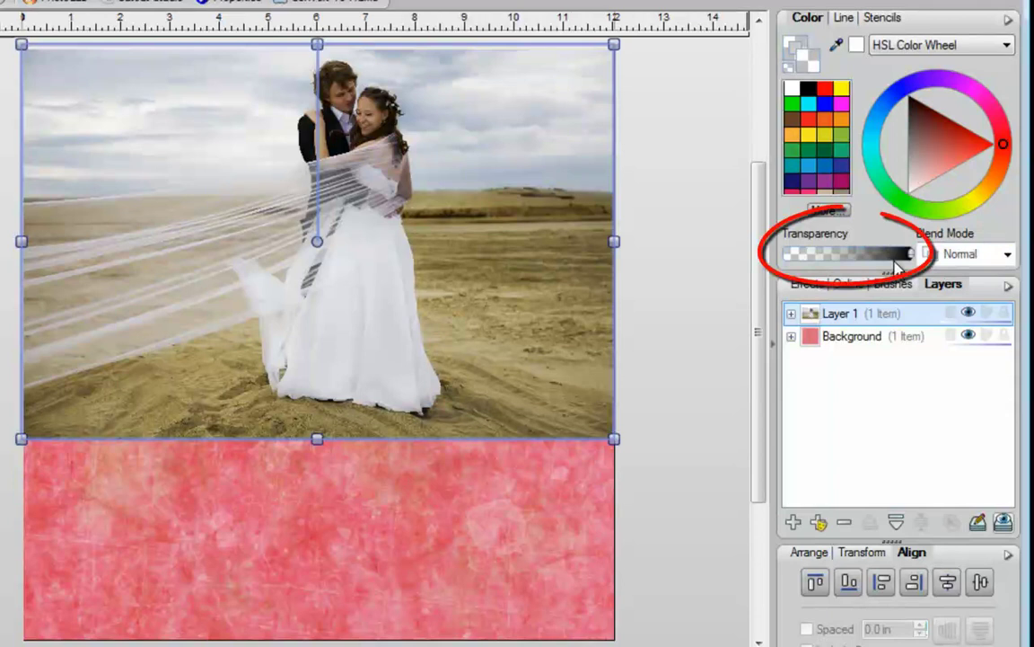
pyautogui.moveTo(911, 256)
pyautogui.mouseDown()
pyautogui.moveTo(854, 260)
pyautogui.moveTo(914, 258)
pyautogui.mouseUp()
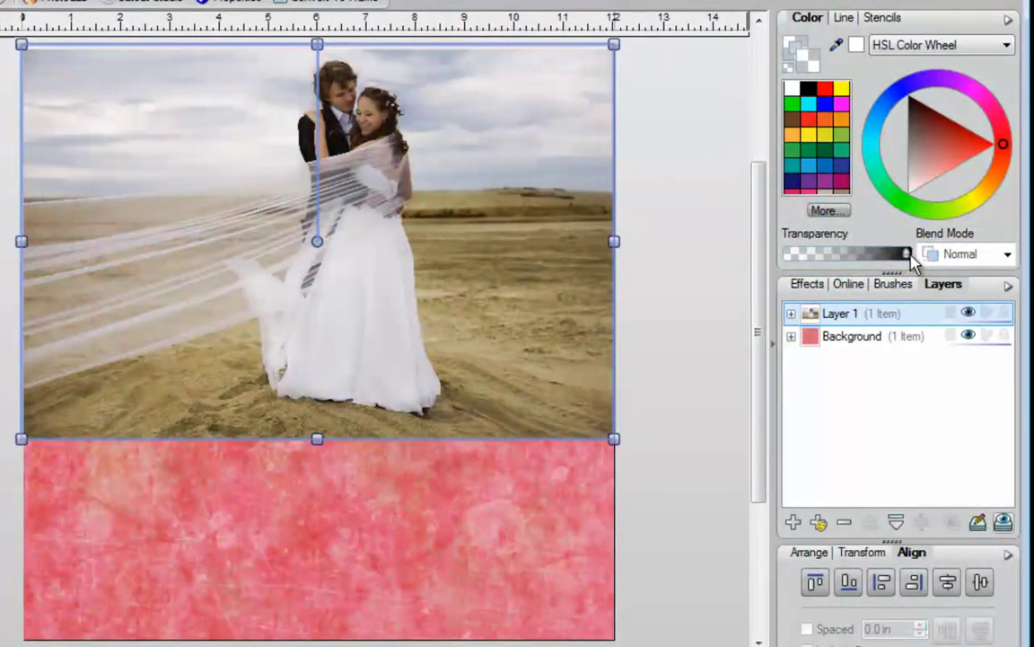
# Try Erase, then set the wedding photo to Darken blend mode with reduced transparency.
pyautogui.click(1009, 255)
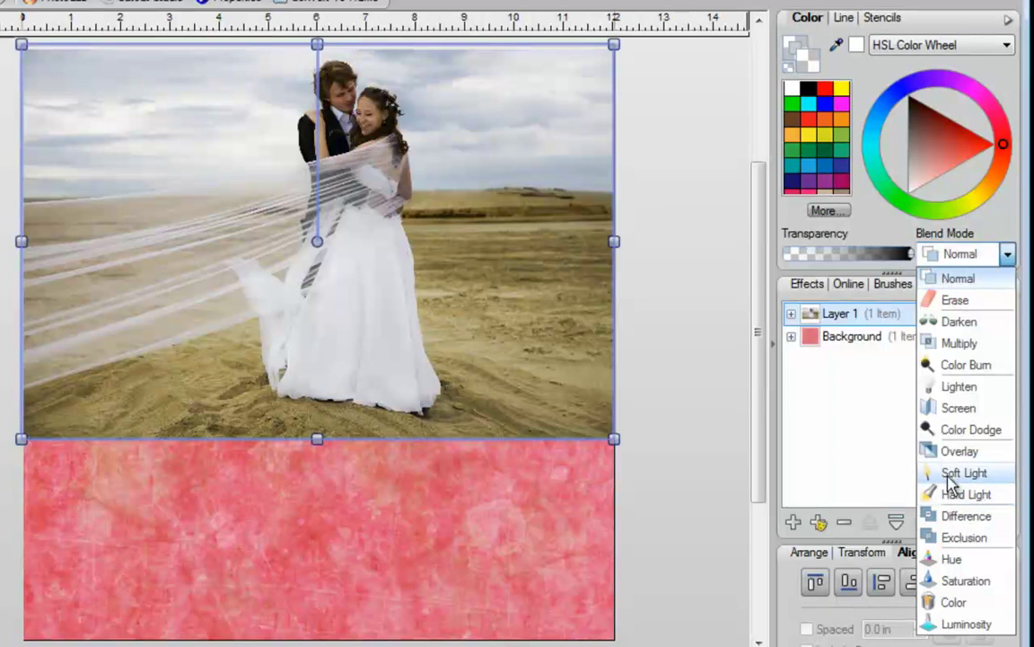
pyautogui.click(961, 301)
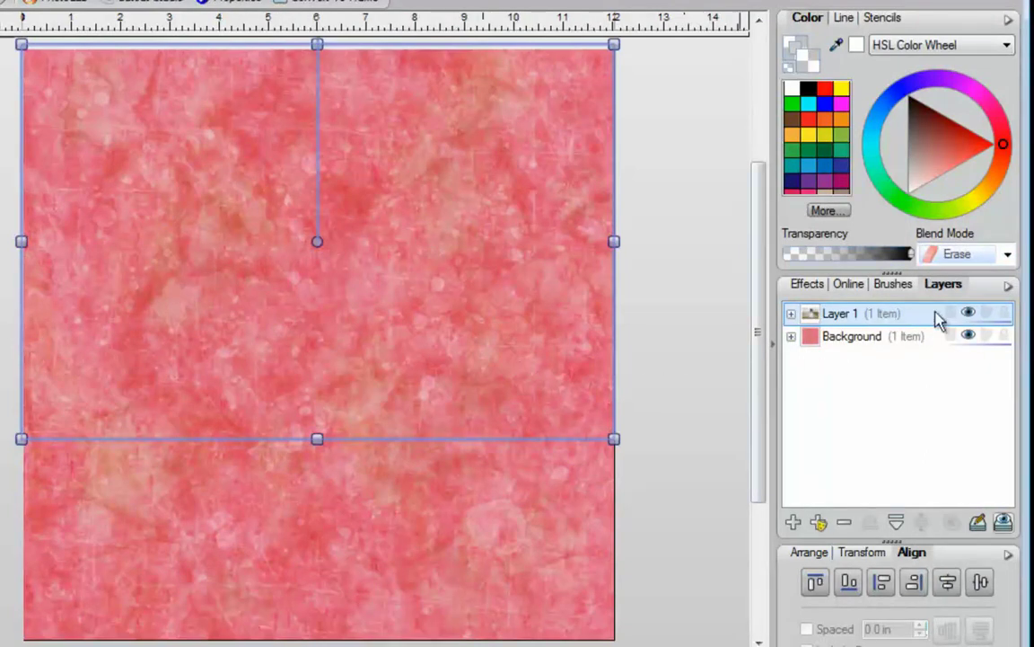
pyautogui.click(1008, 254)
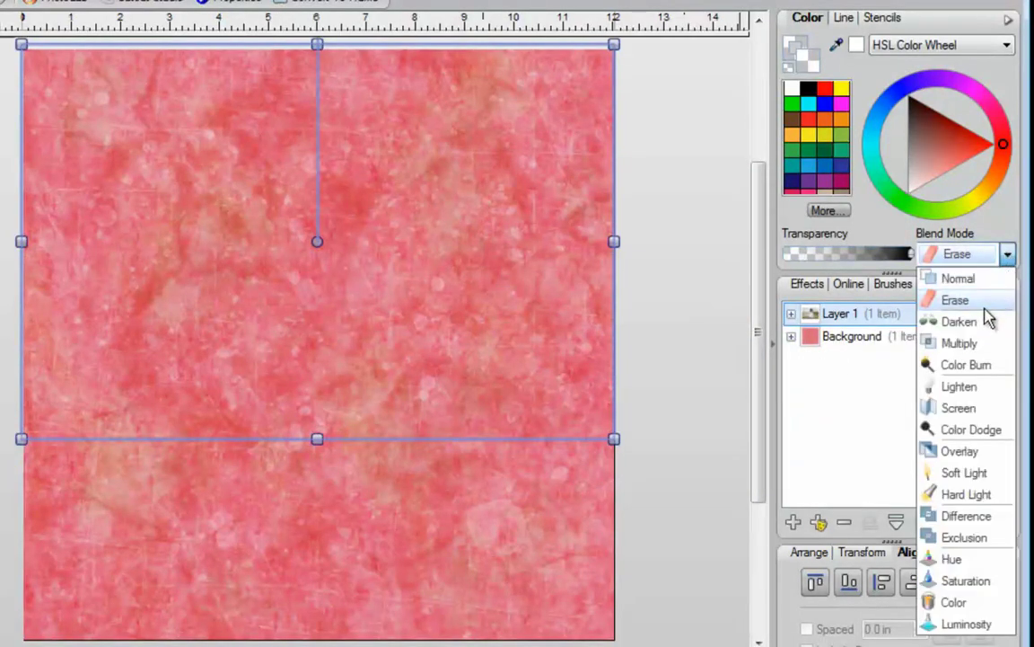
pyautogui.click(955, 321)
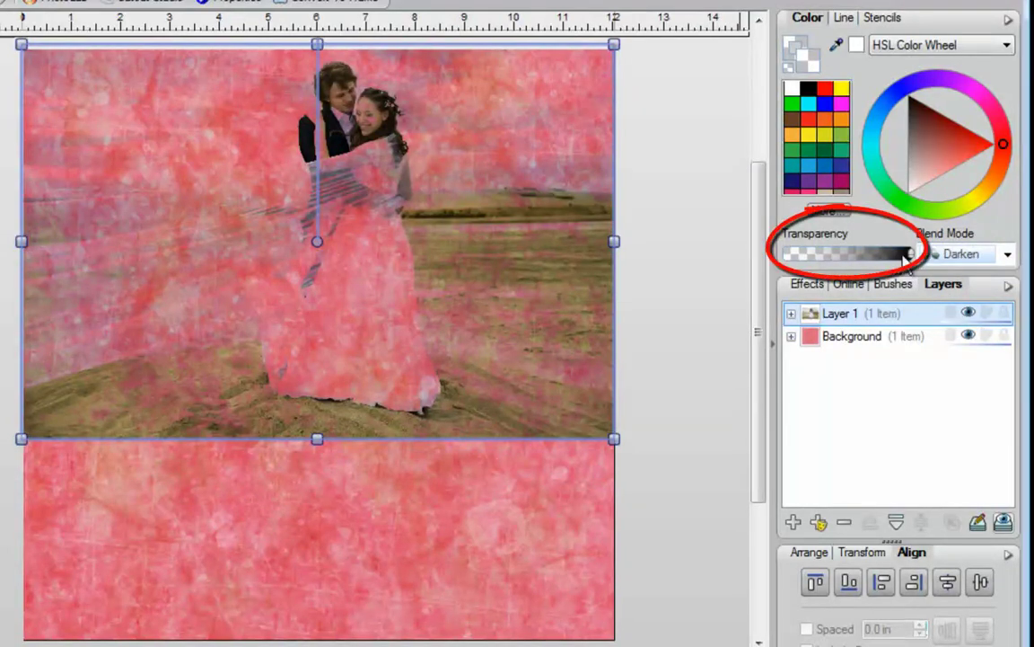
pyautogui.moveTo(908, 256)
pyautogui.mouseDown()
pyautogui.moveTo(858, 258)
pyautogui.moveTo(923, 259)
pyautogui.mouseUp()
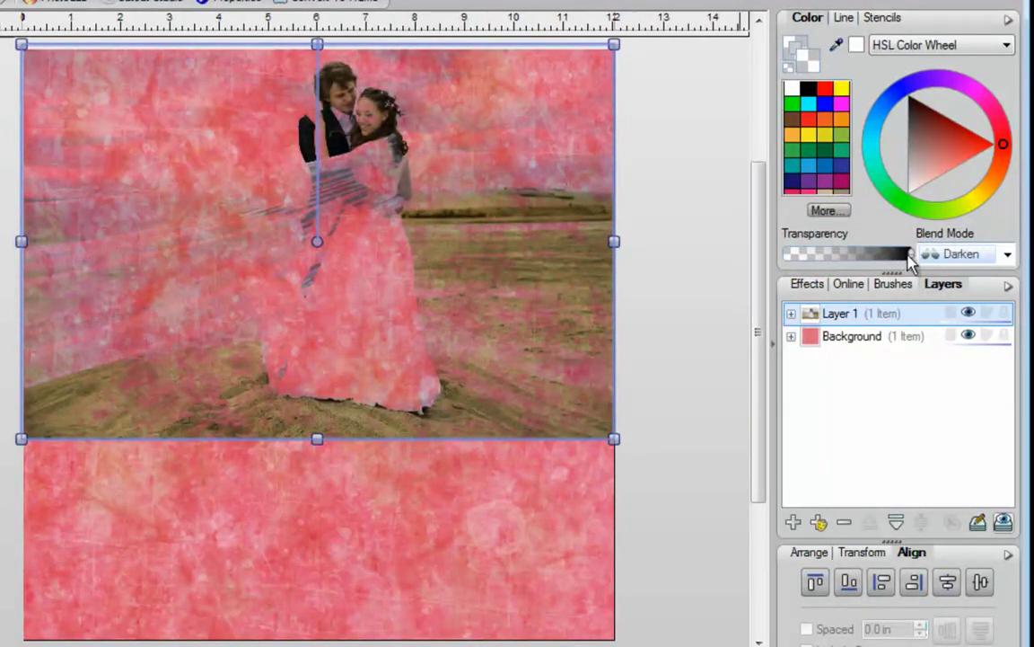
pyautogui.click(1008, 255)
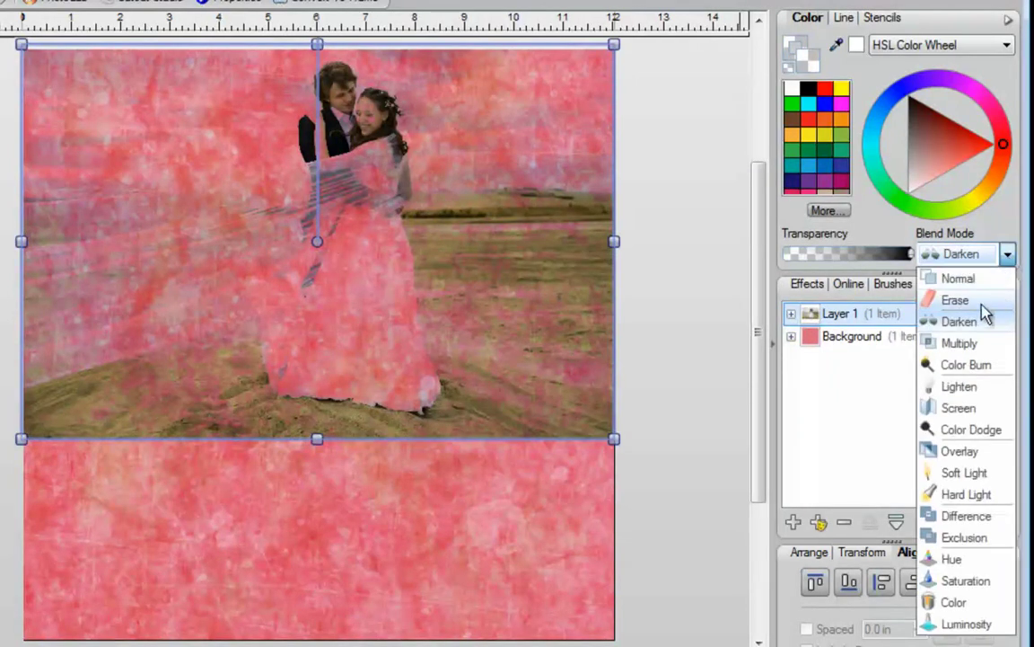
pyautogui.click(962, 324)
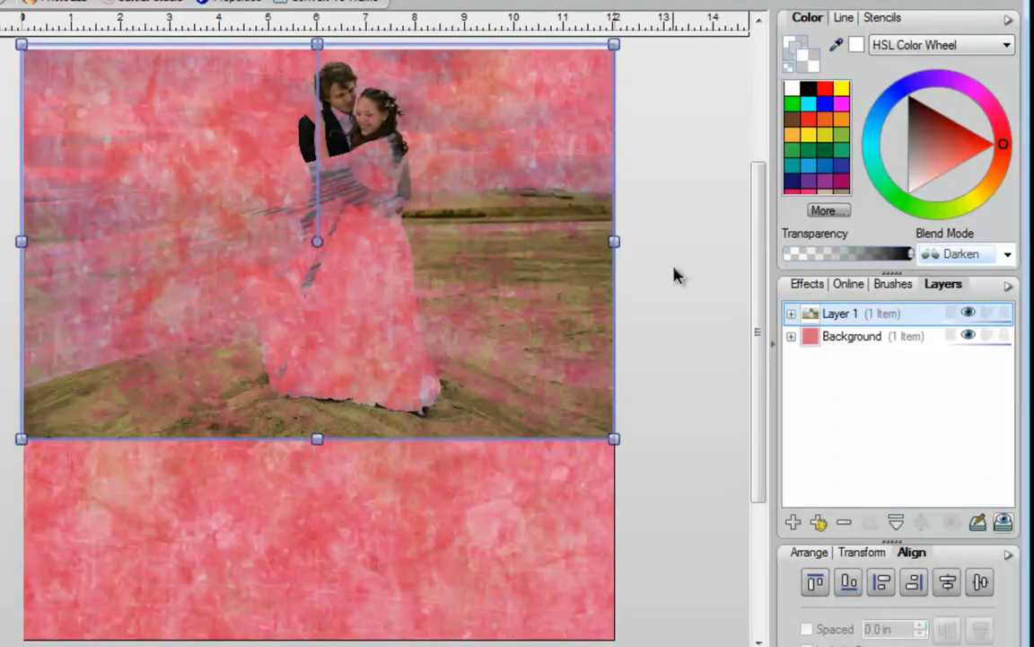
# Preview neighbouring blend modes on the photo with the arrow keys, returning to Darken.
pyautogui.press('Down')
pyautogui.press('Down')
pyautogui.press('Up')
pyautogui.press('Up')
pyautogui.press('Up')
pyautogui.press('Down')
pyautogui.press('Down')
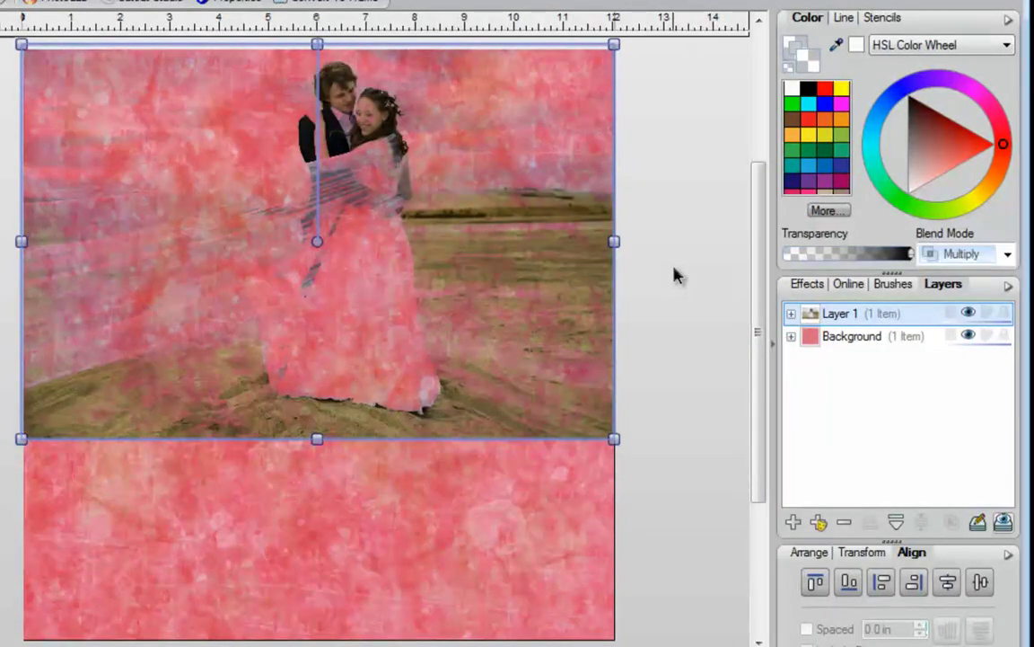
pyautogui.press('Down')
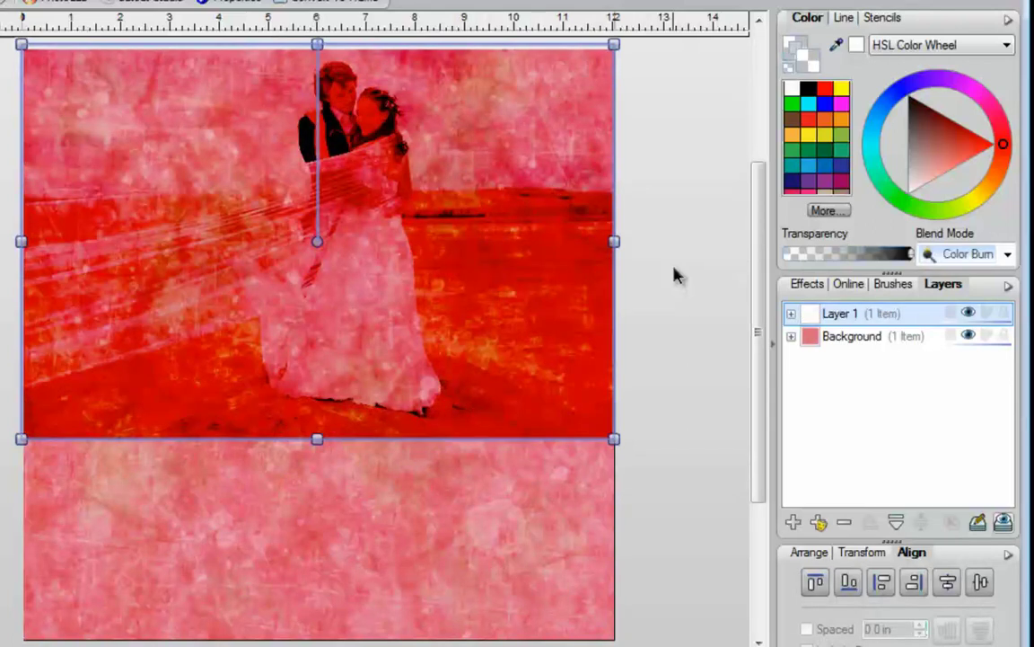
pyautogui.press('Up')
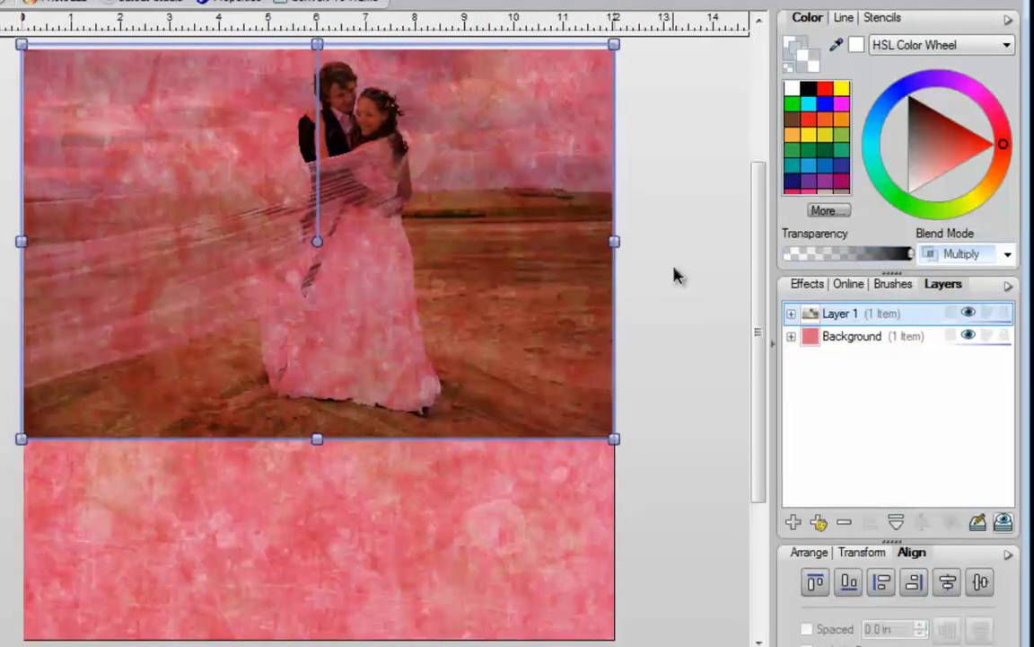
pyautogui.press('Up')
pyautogui.press('Up')
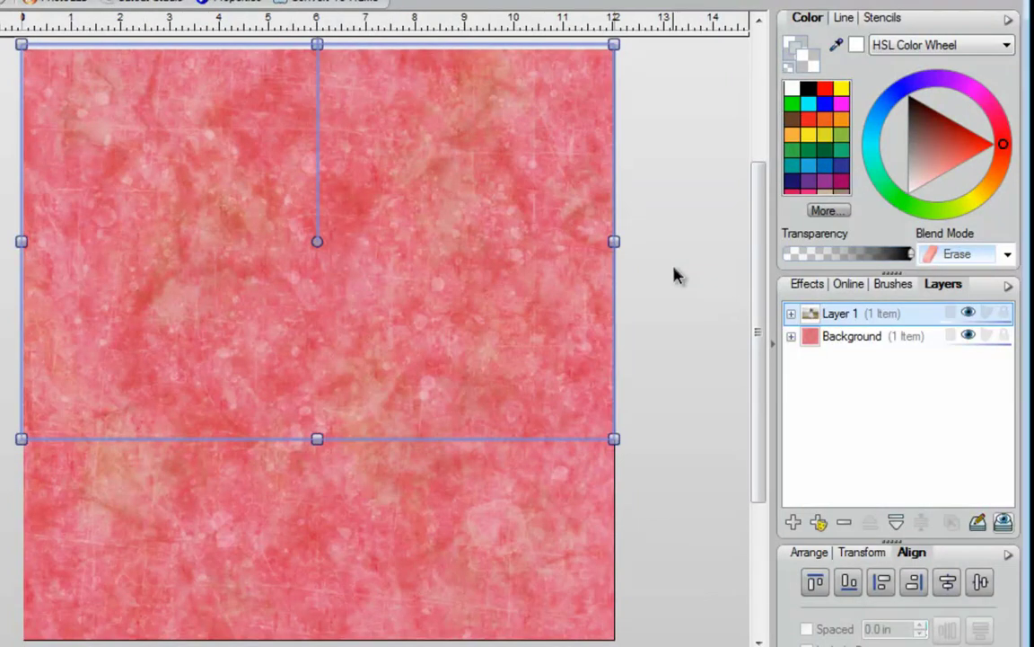
pyautogui.press('Down')
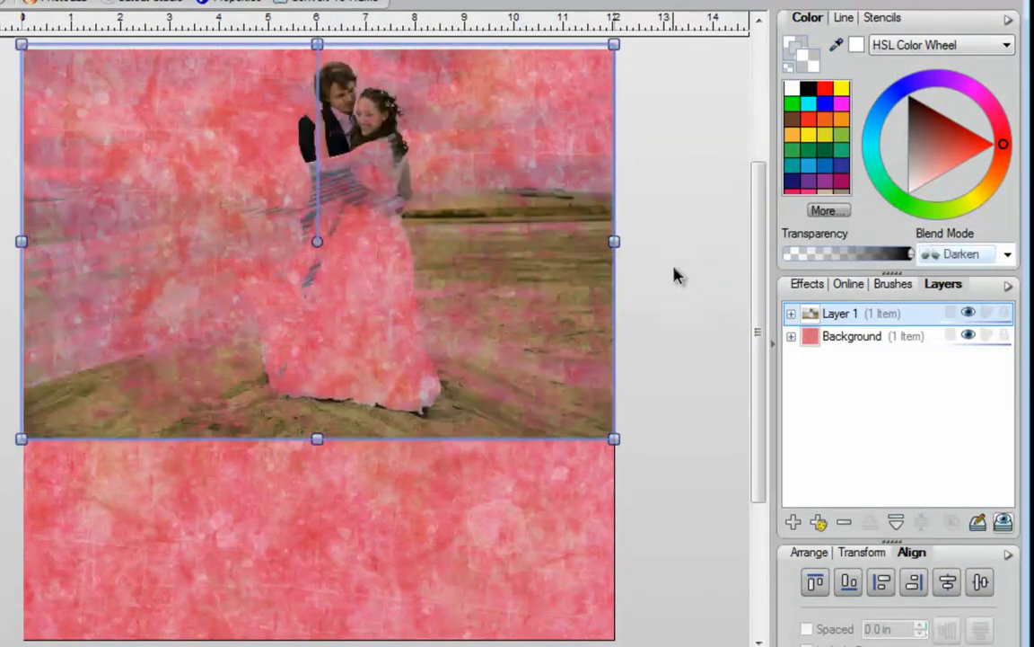
# Preview Multiply through Saturation blends, then set the photo to Screen mode.
pyautogui.press('Down')
pyautogui.press('Down')
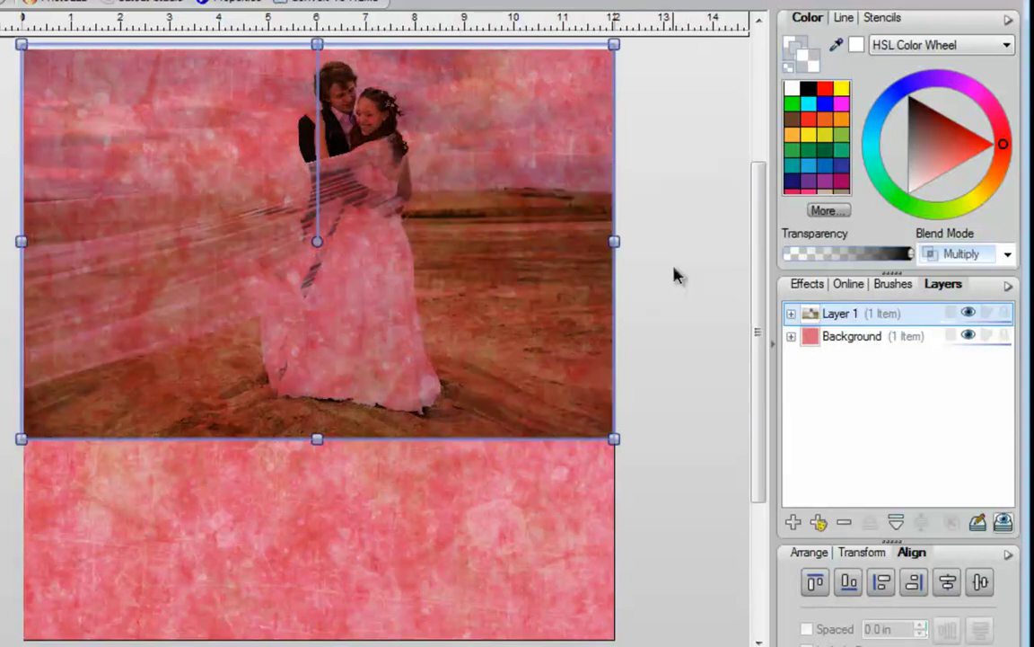
pyautogui.press('Down')
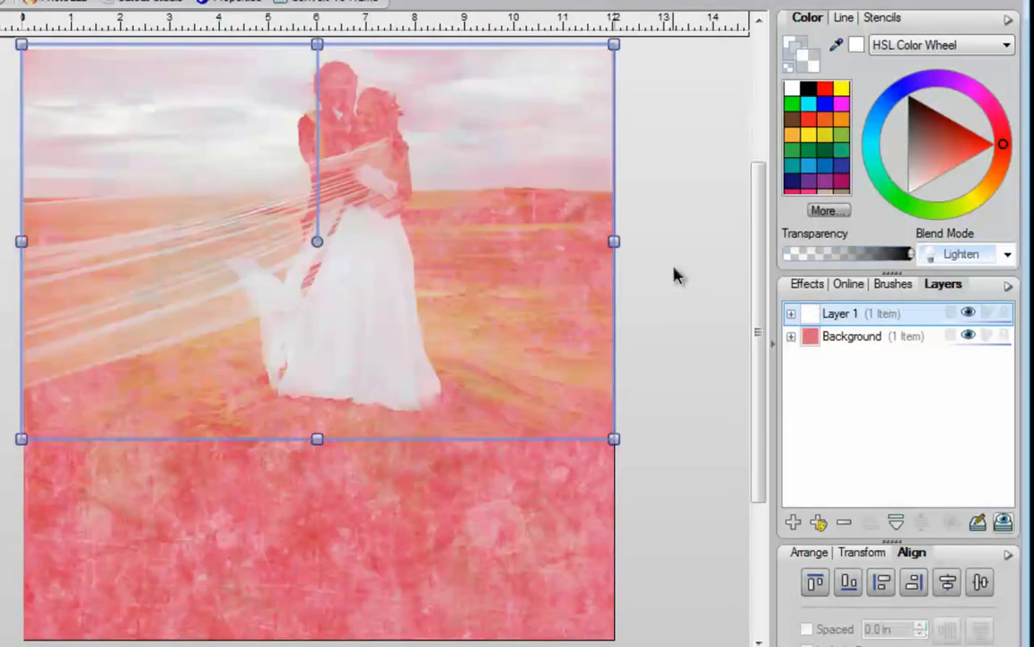
pyautogui.press('Down')
pyautogui.press('Down')
pyautogui.press('Down')
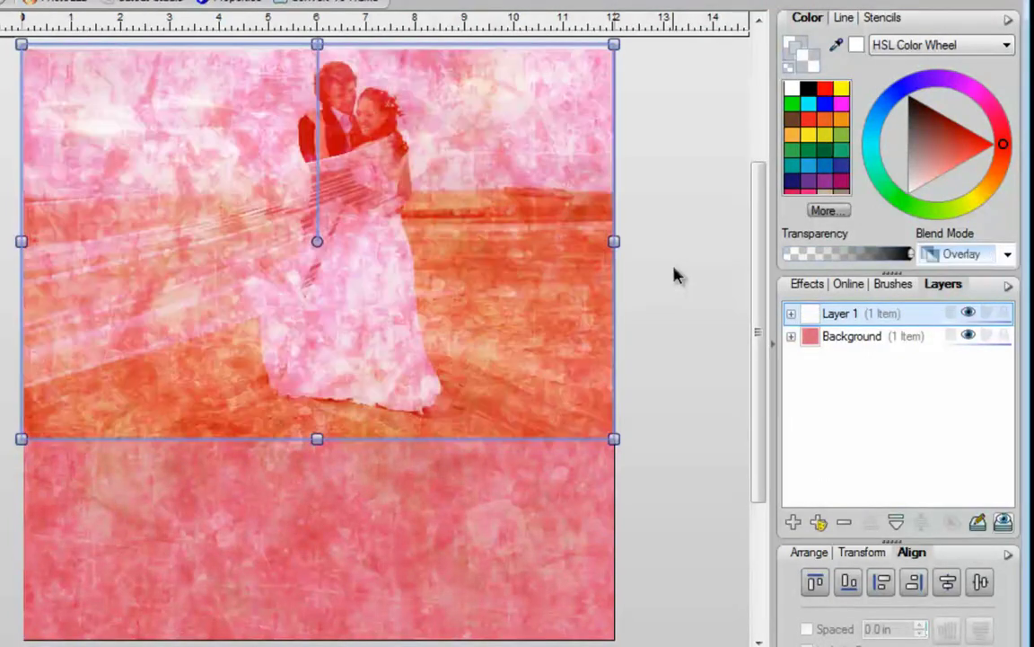
pyautogui.press('Down')
pyautogui.press('Down')
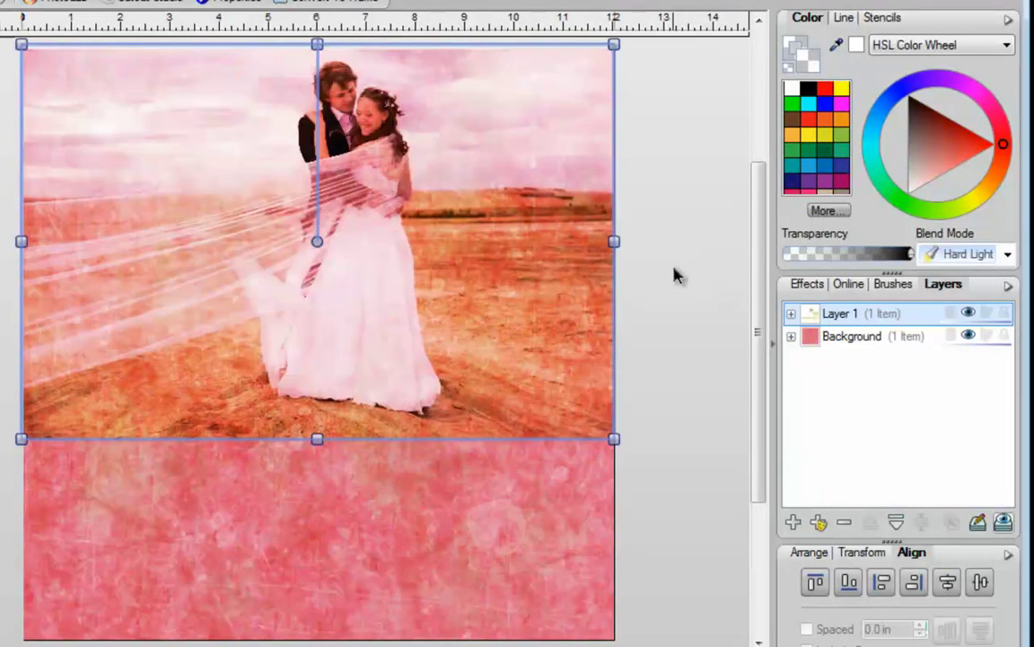
pyautogui.press('Down')
pyautogui.press('Down')
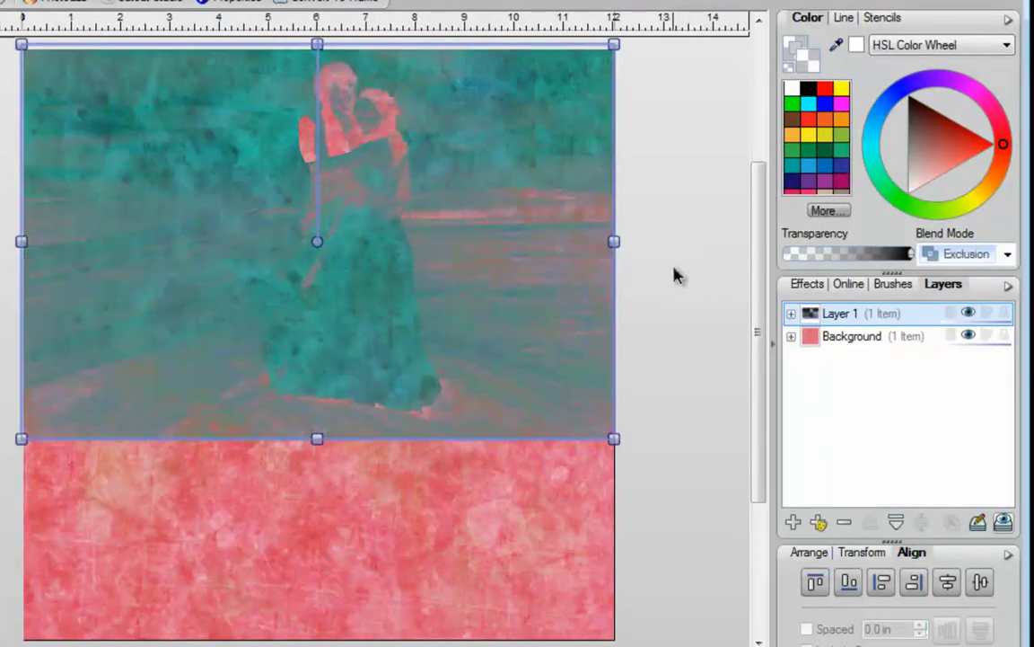
pyautogui.press('Down')
pyautogui.press('Down')
pyautogui.press('Down')
pyautogui.press('Down')
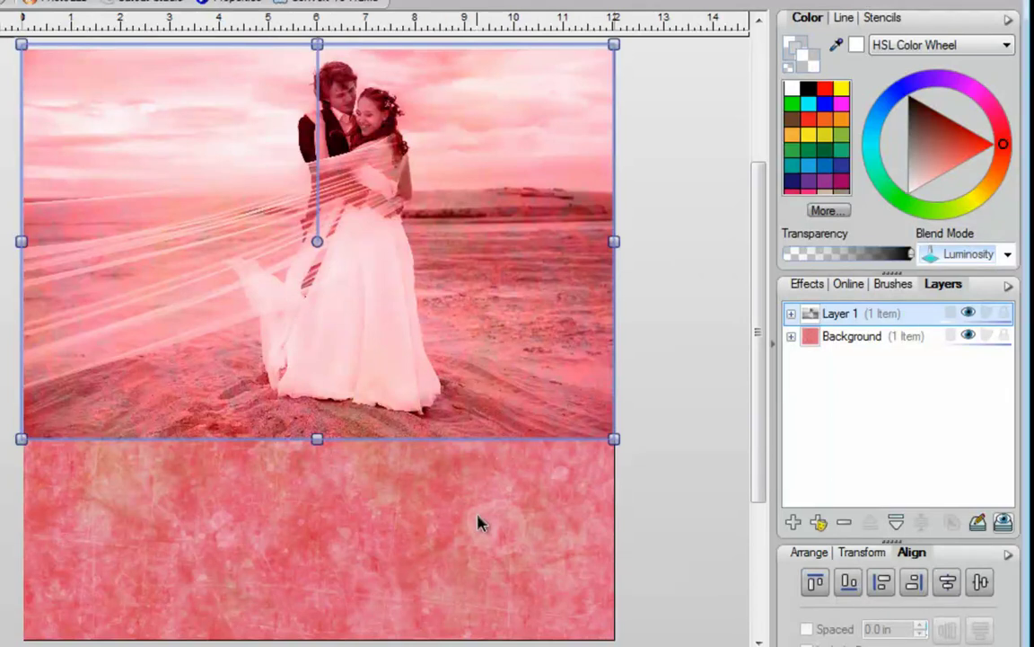
pyautogui.click(1008, 256)
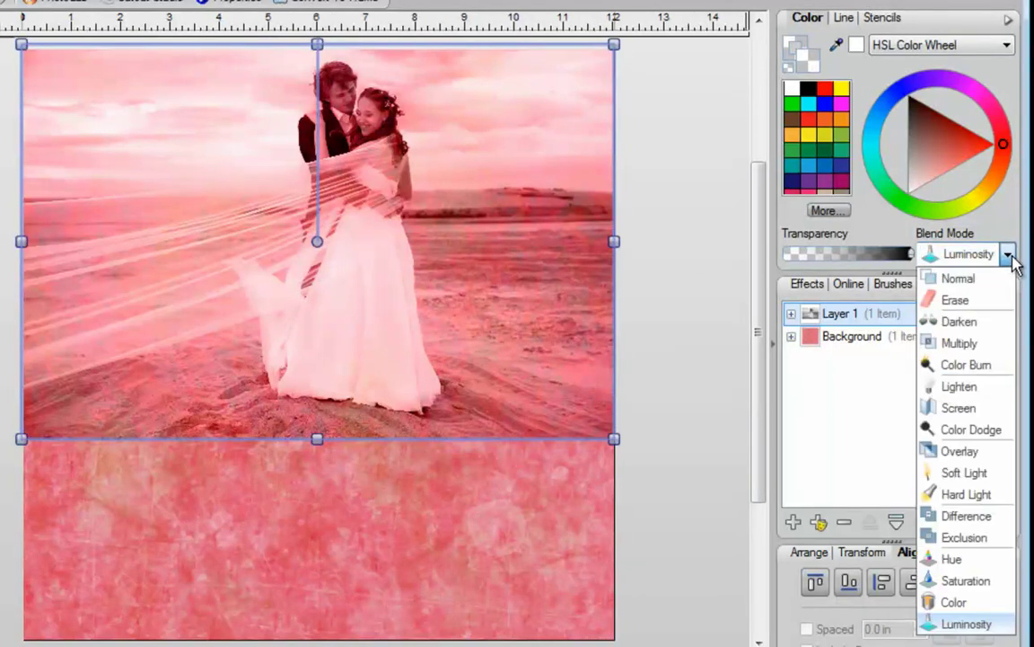
pyautogui.click(978, 411)
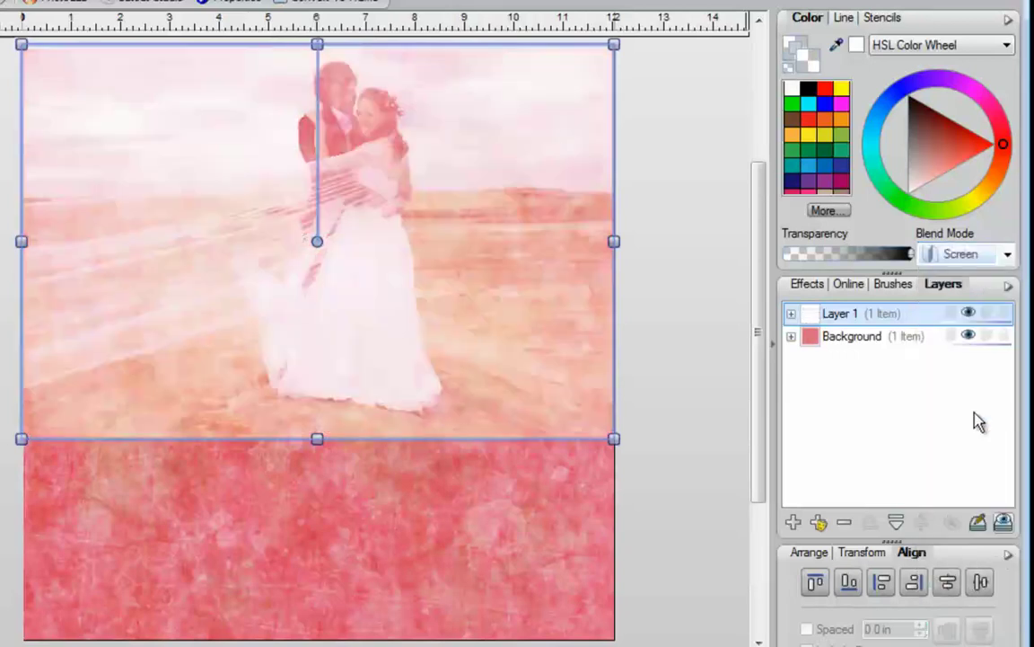
# Reselect the photo, choose the Natural Media Pastel 01 brush and set its blending to Erase.
pyautogui.click(678, 388)
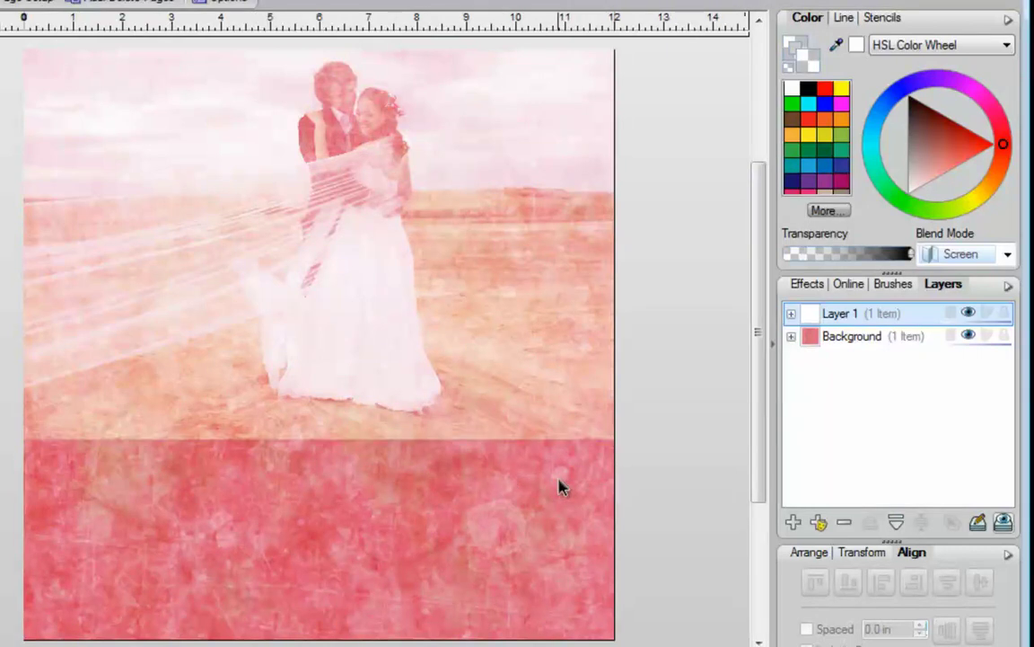
pyautogui.click(539, 212)
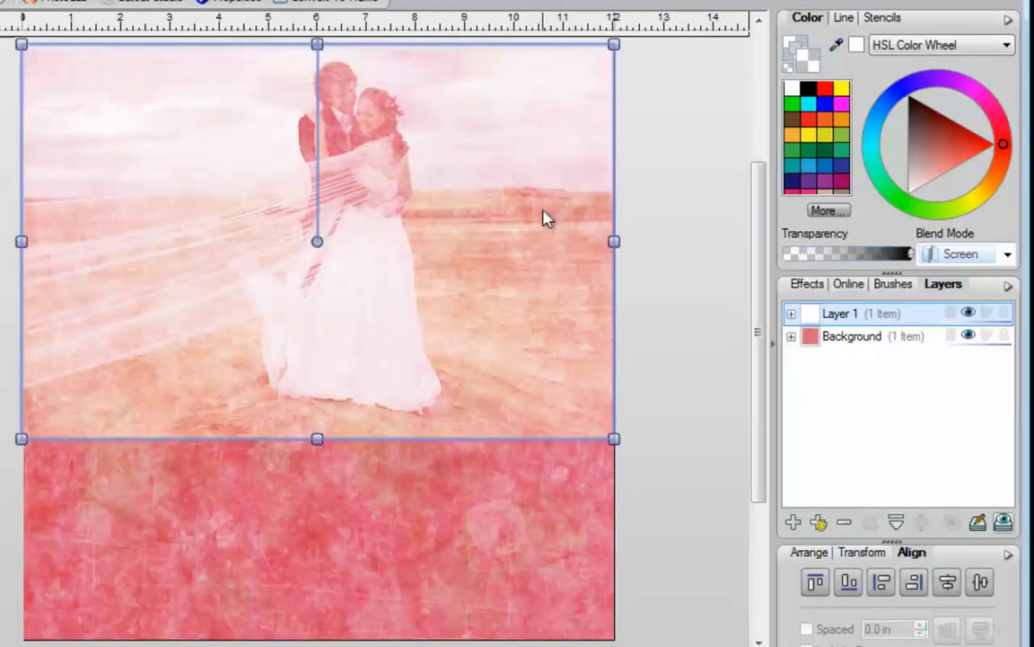
pyautogui.click(898, 284)
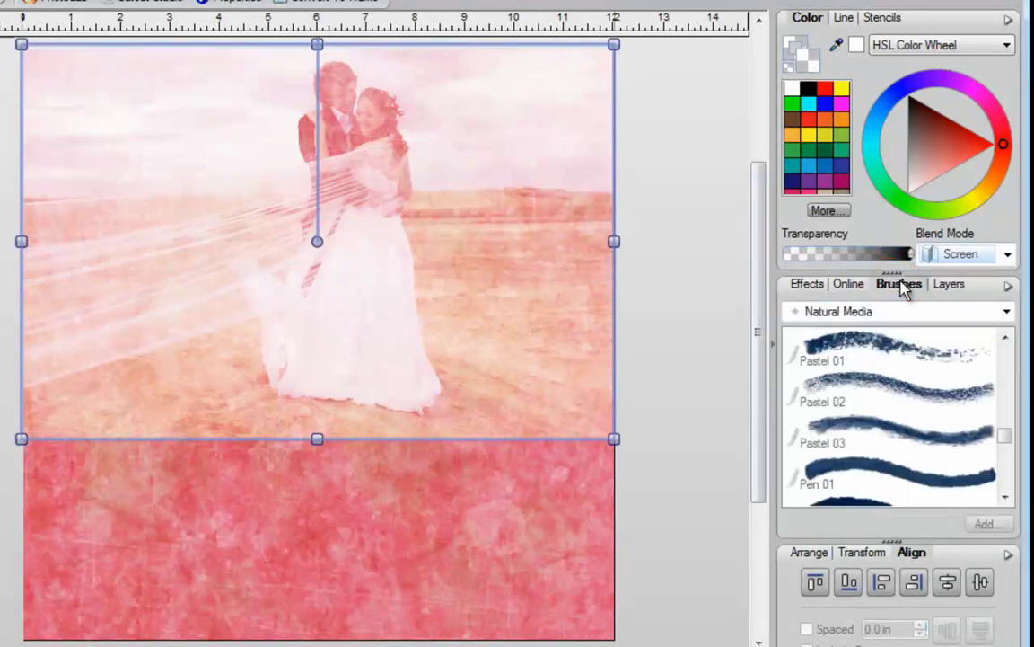
pyautogui.click(876, 355)
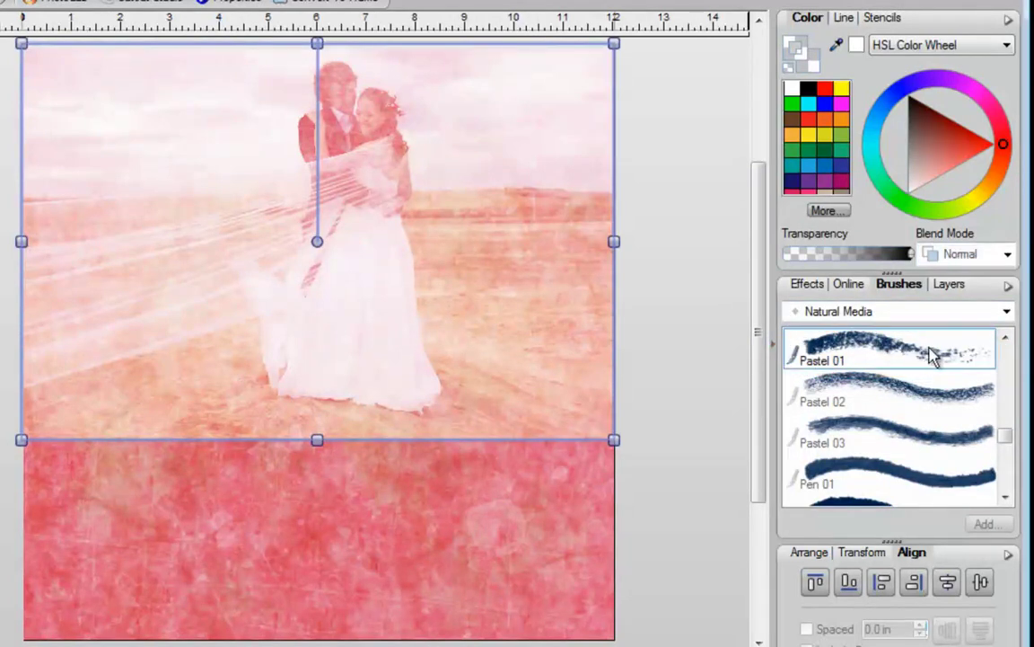
pyautogui.click(1008, 256)
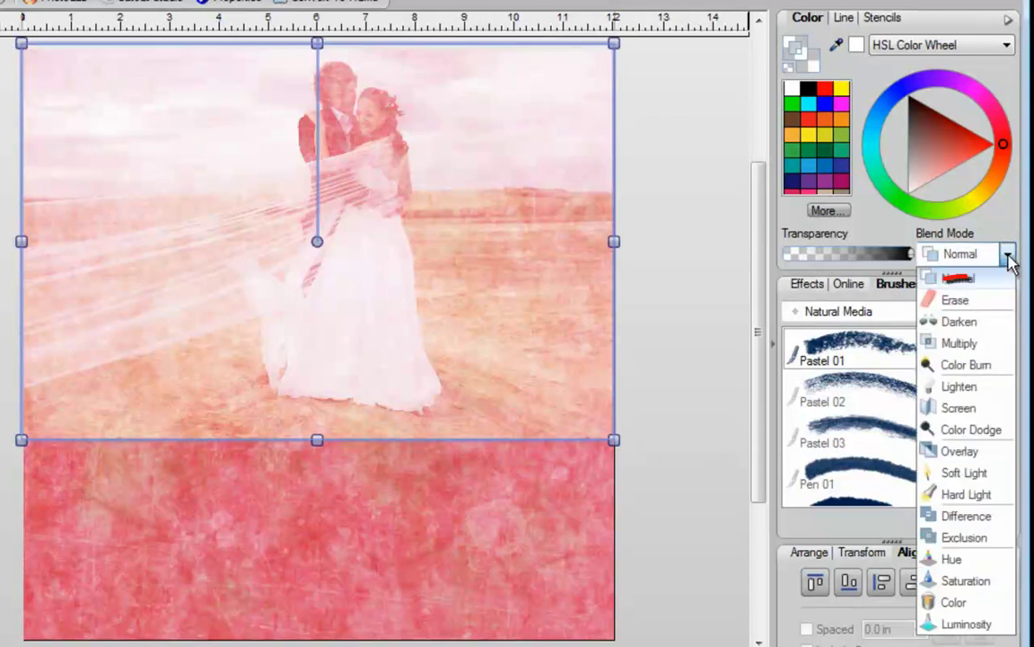
pyautogui.click(979, 304)
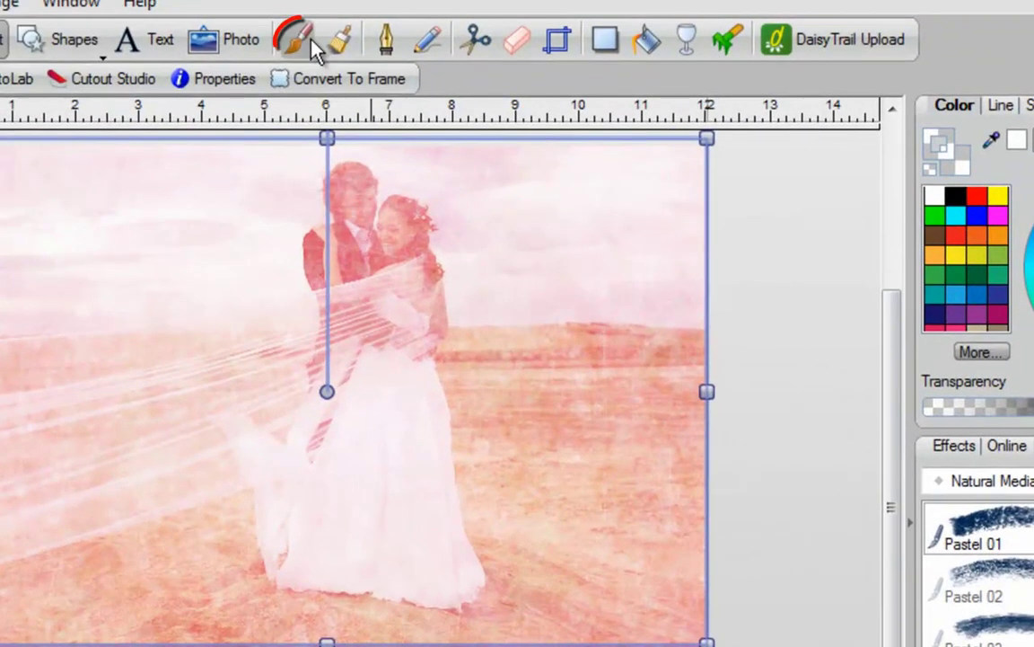
# Erase along the photo's bottom edge with a 57 pt brush, undoing the first stray stroke.
pyautogui.click(301, 40)
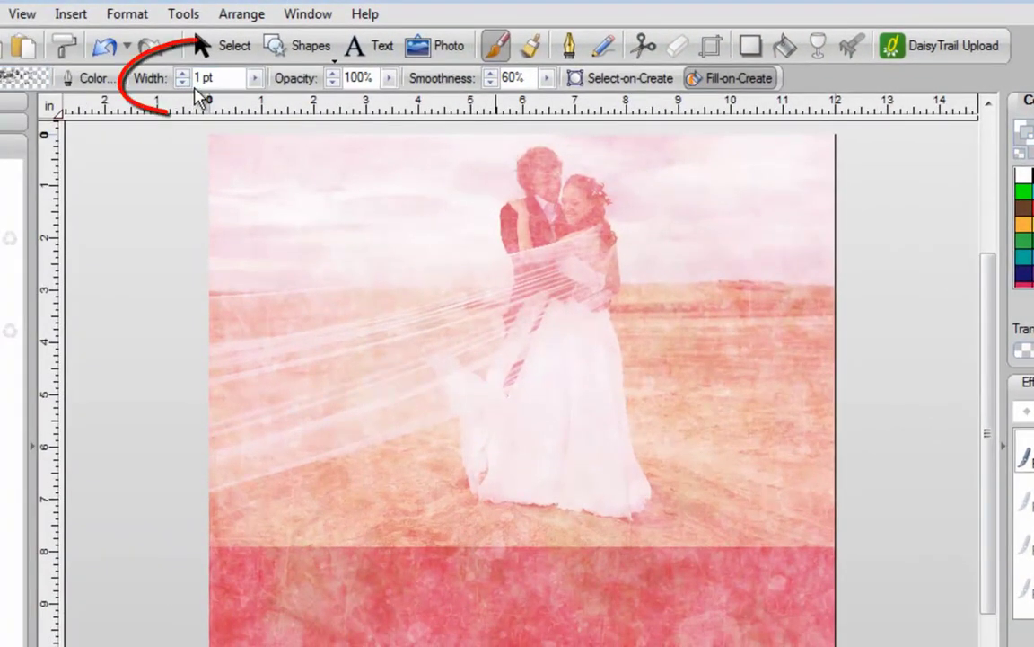
pyautogui.click(256, 79)
pyautogui.moveTo(262, 97); pyautogui.dragTo(326, 111)
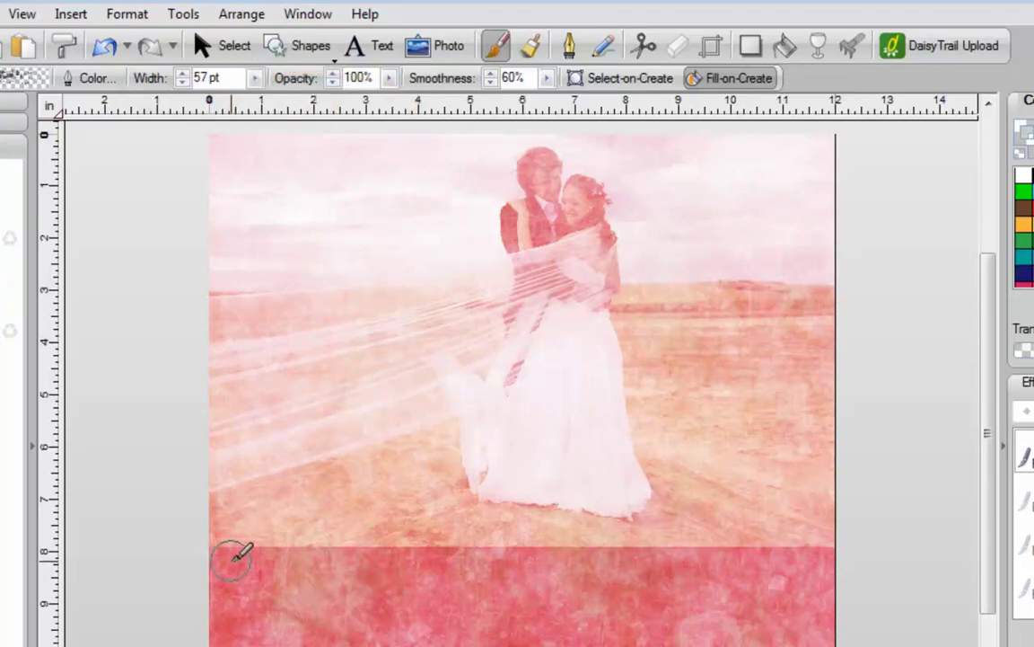
pyautogui.moveTo(249, 457)
pyautogui.mouseDown()
pyautogui.moveTo(302, 336)
pyautogui.moveTo(422, 275)
pyautogui.moveTo(443, 213)
pyautogui.mouseUp()
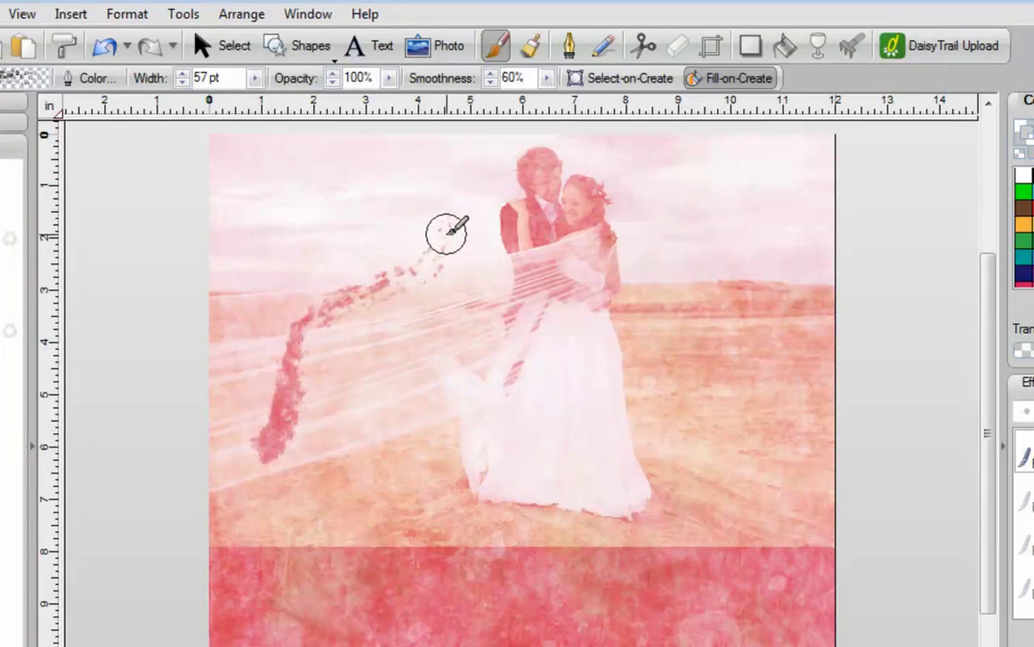
pyautogui.click(105, 49)
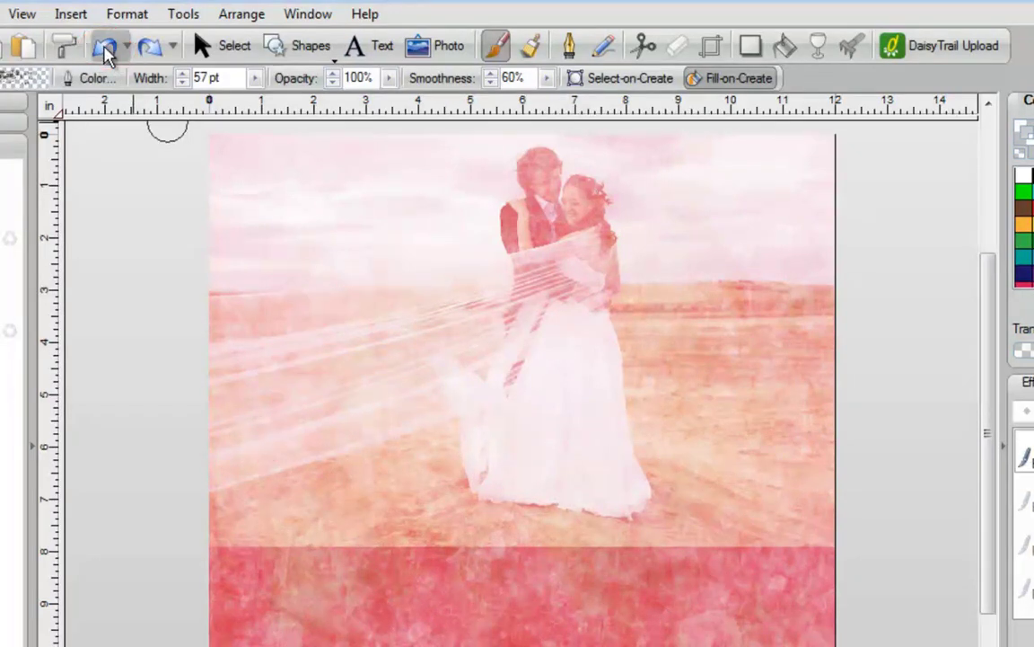
pyautogui.moveTo(215, 554)
pyautogui.mouseDown()
pyautogui.moveTo(268, 523)
pyautogui.moveTo(284, 544)
pyautogui.moveTo(305, 523)
pyautogui.moveTo(542, 548)
pyautogui.moveTo(849, 538)
pyautogui.moveTo(584, 542)
pyautogui.mouseUp()
pyautogui.moveTo(500, 545)
pyautogui.mouseDown()
pyautogui.moveTo(582, 548)
pyautogui.moveTo(726, 524)
pyautogui.moveTo(769, 532)
pyautogui.moveTo(688, 558)
pyautogui.moveTo(816, 520)
pyautogui.moveTo(826, 551)
pyautogui.moveTo(211, 531)
pyautogui.moveTo(315, 533)
pyautogui.mouseUp()
pyautogui.moveTo(229, 501); pyautogui.dragTo(396, 536)
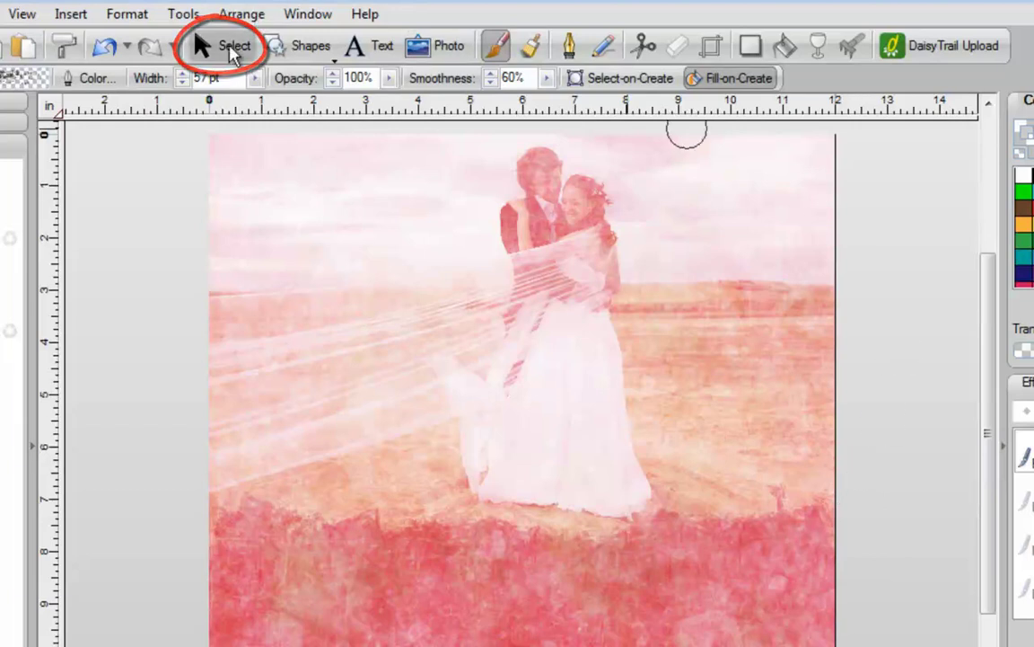
pyautogui.click(232, 51)
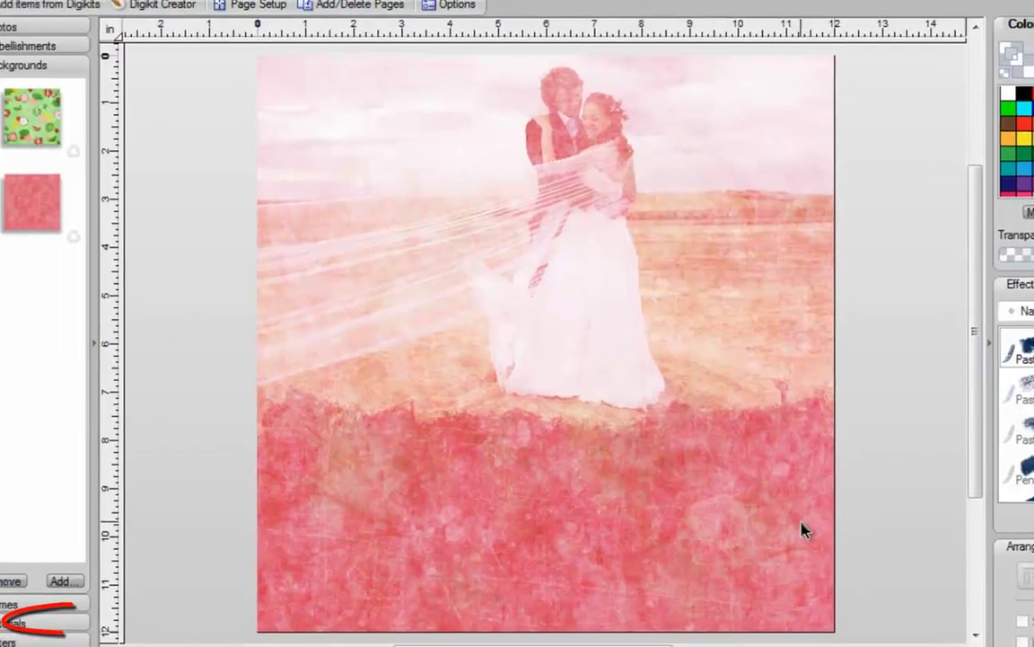
# Add the floral paper from the Materials gallery to the page.
pyautogui.click(31, 622)
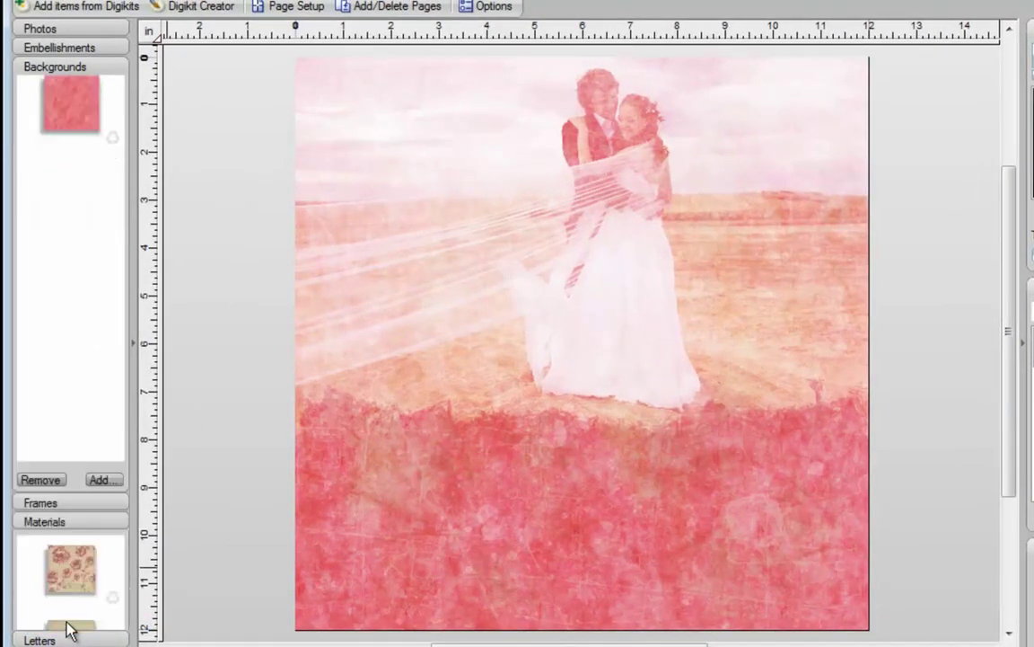
pyautogui.click(53, 149)
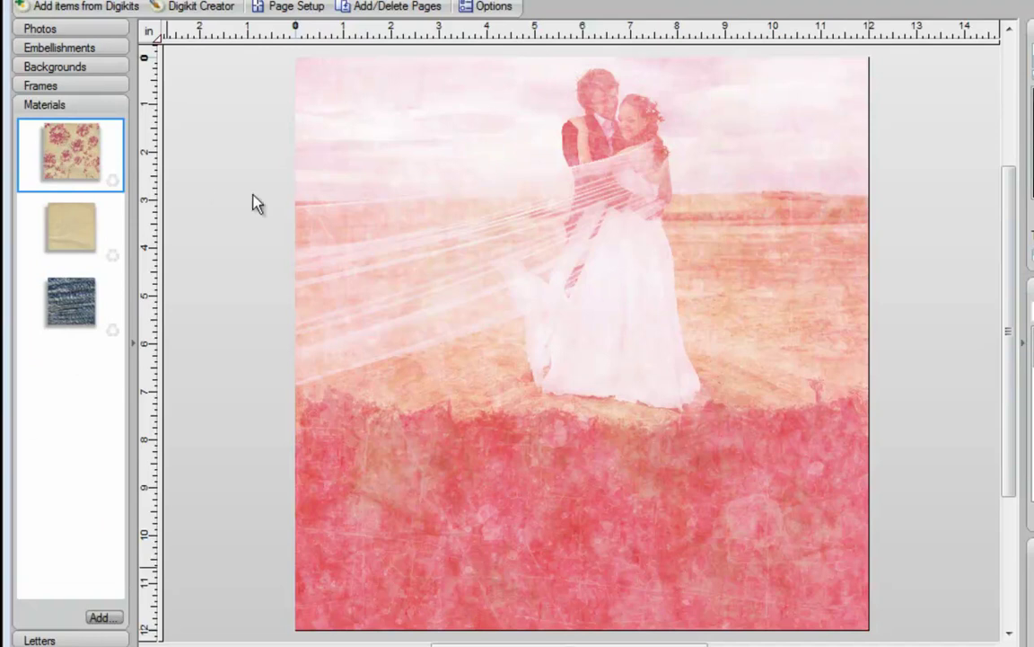
# Add the wedding photo onto the floral paper, inspect Layer 1, then delete that photo.
pyautogui.click(45, 34)
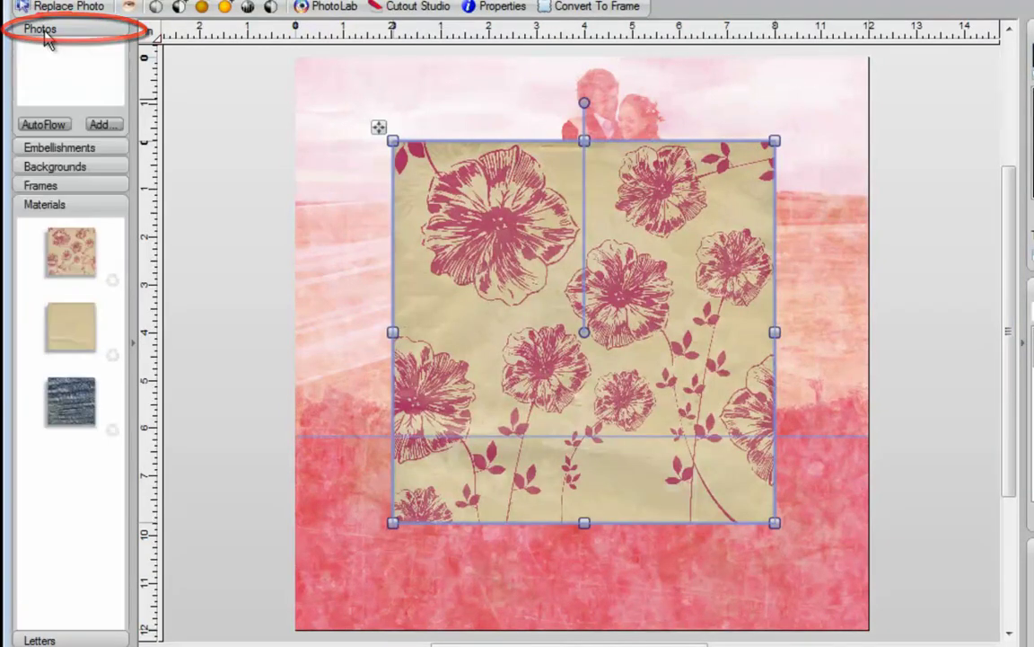
pyautogui.click(557, 286)
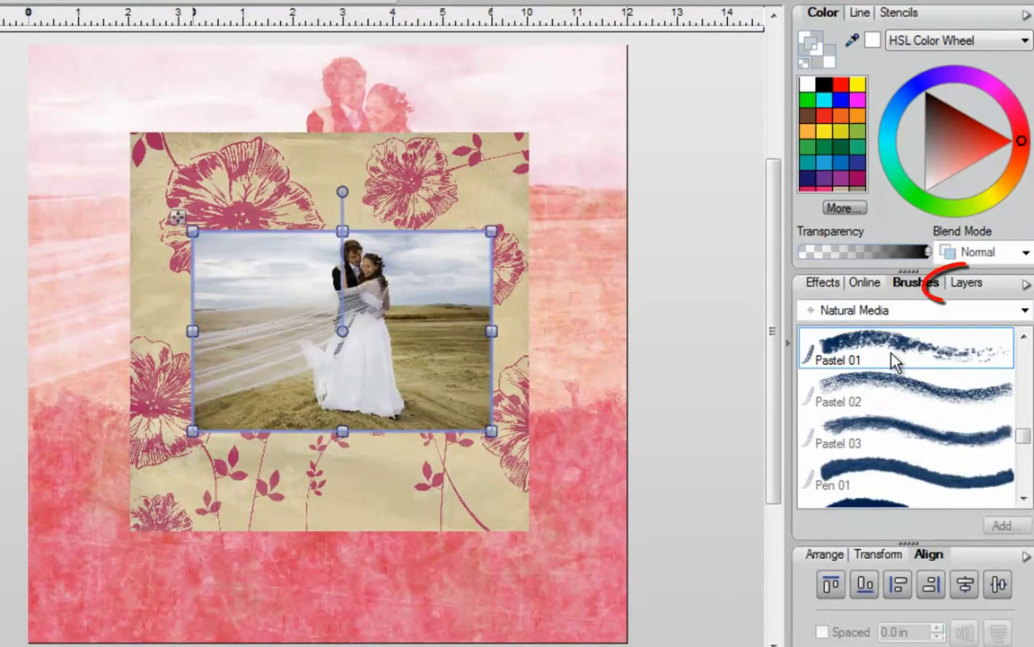
pyautogui.click(966, 285)
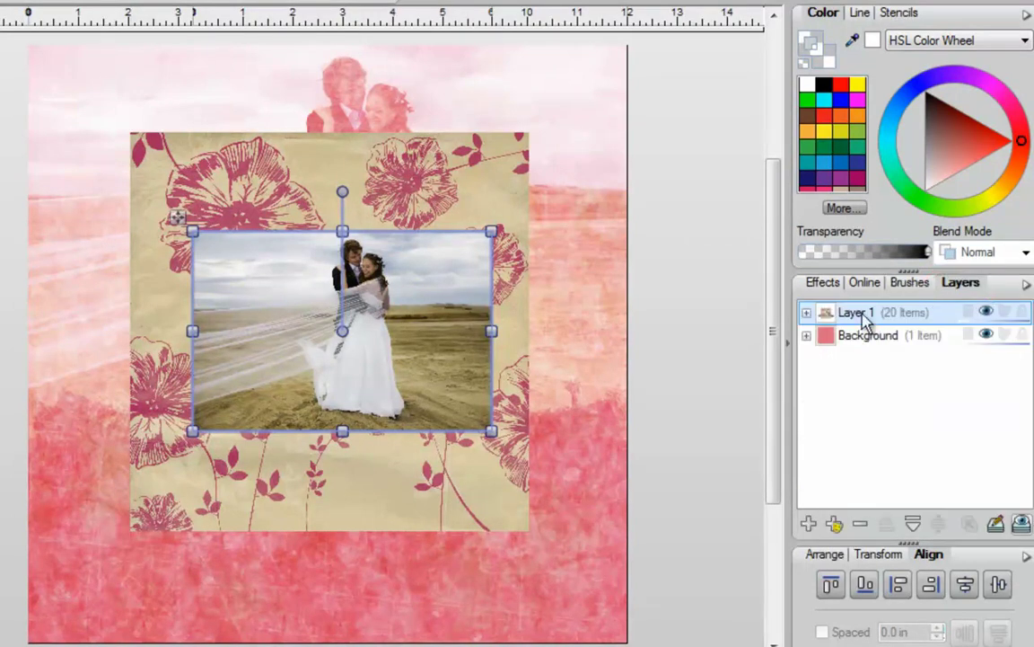
pyautogui.click(806, 314)
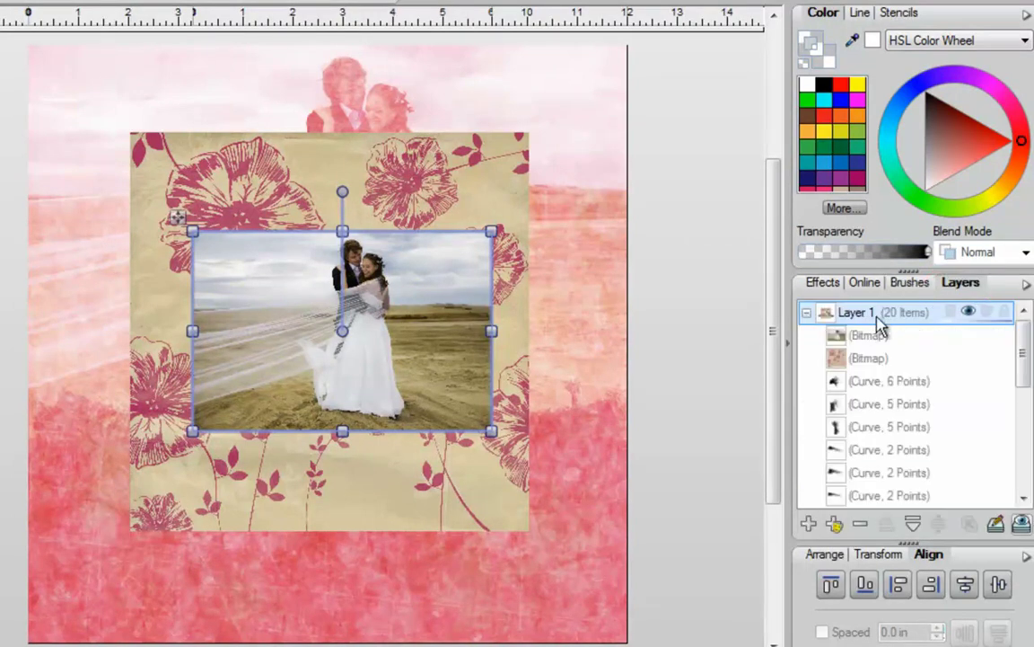
pyautogui.click(807, 313)
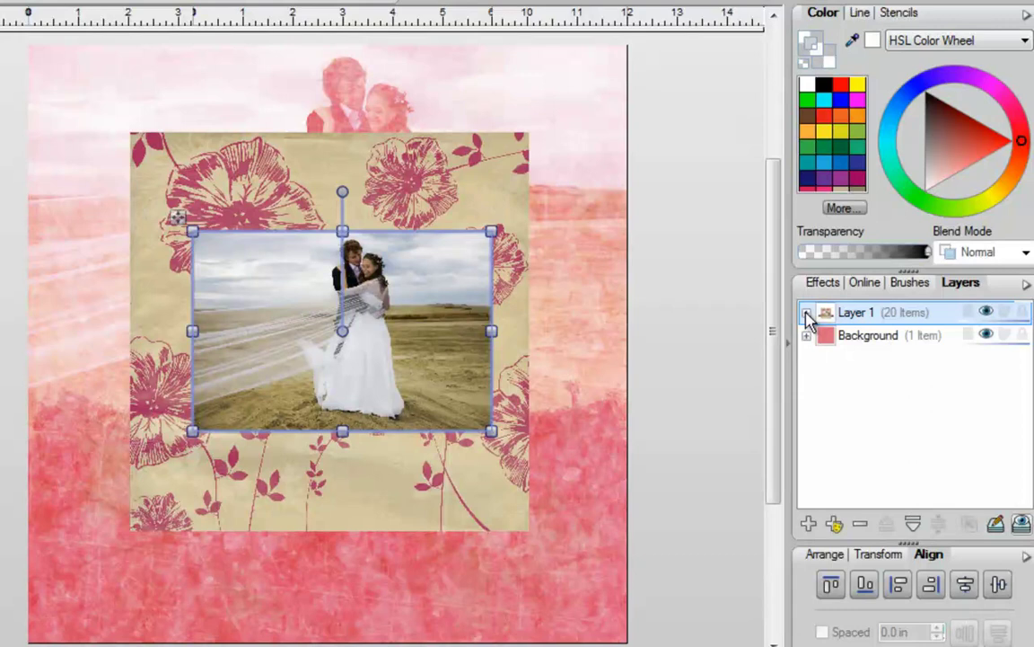
pyautogui.click(483, 166)
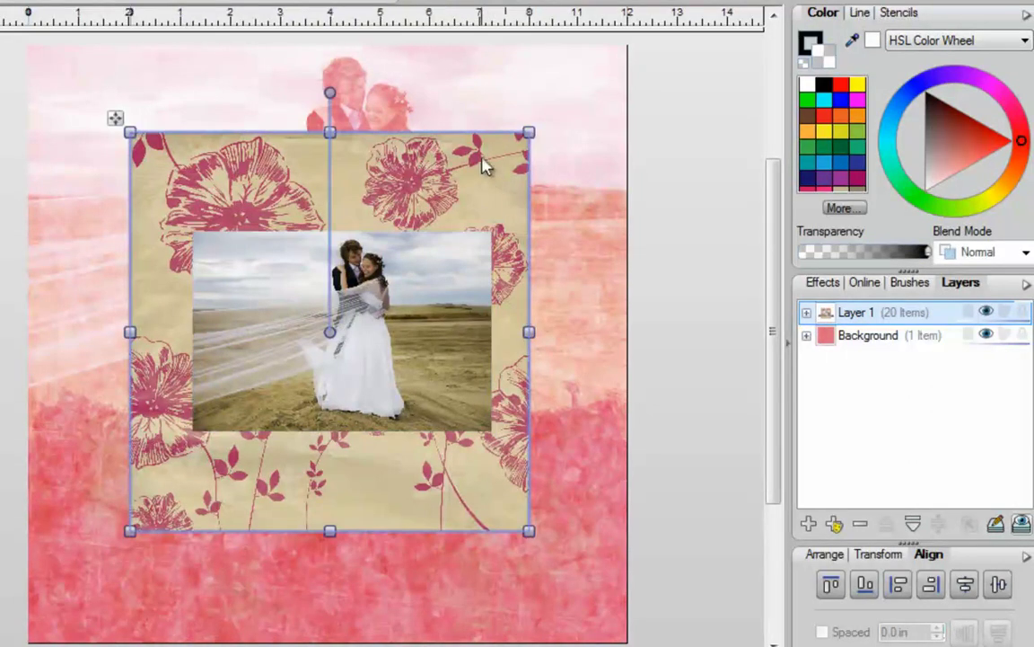
pyautogui.click(432, 280)
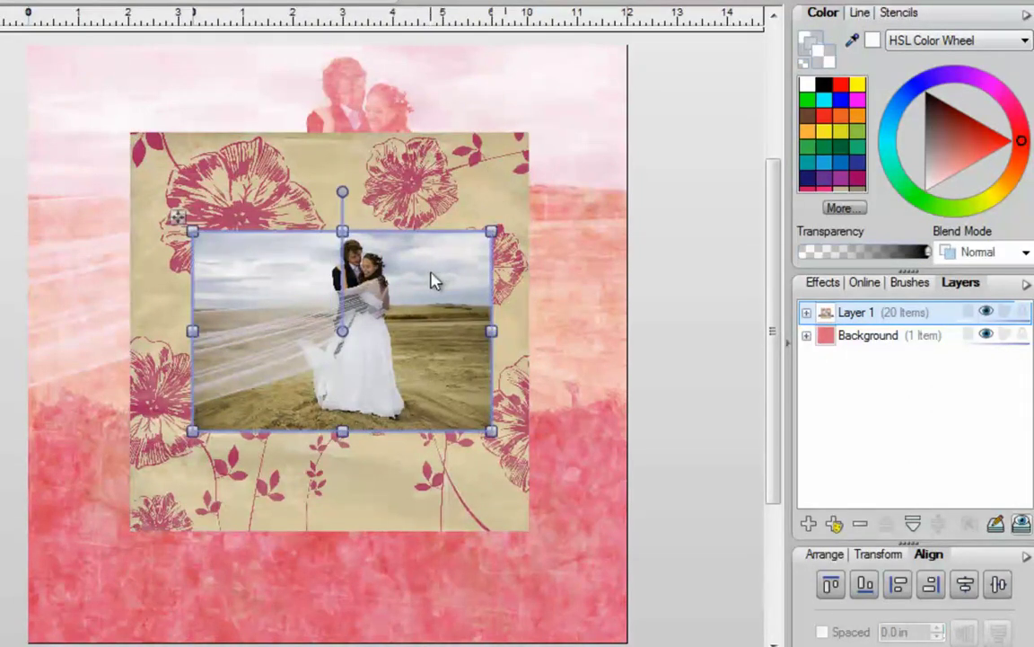
pyautogui.press('Delete')
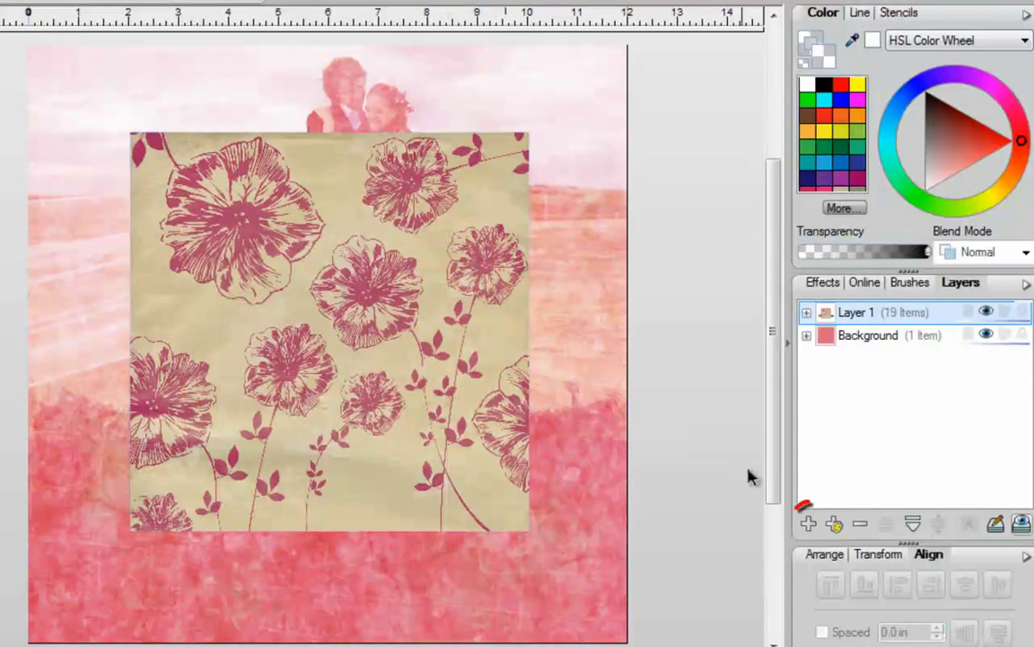
# Add Layer 2 above Layer 1 and keep its default name.
pyautogui.click(808, 525)
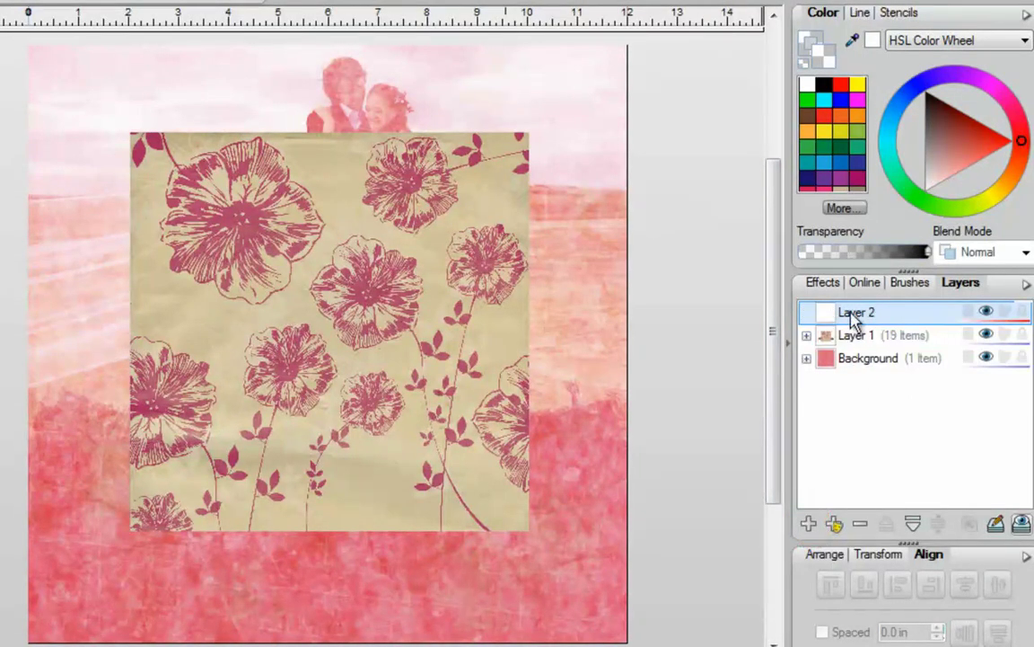
pyautogui.doubleClick(855, 315)
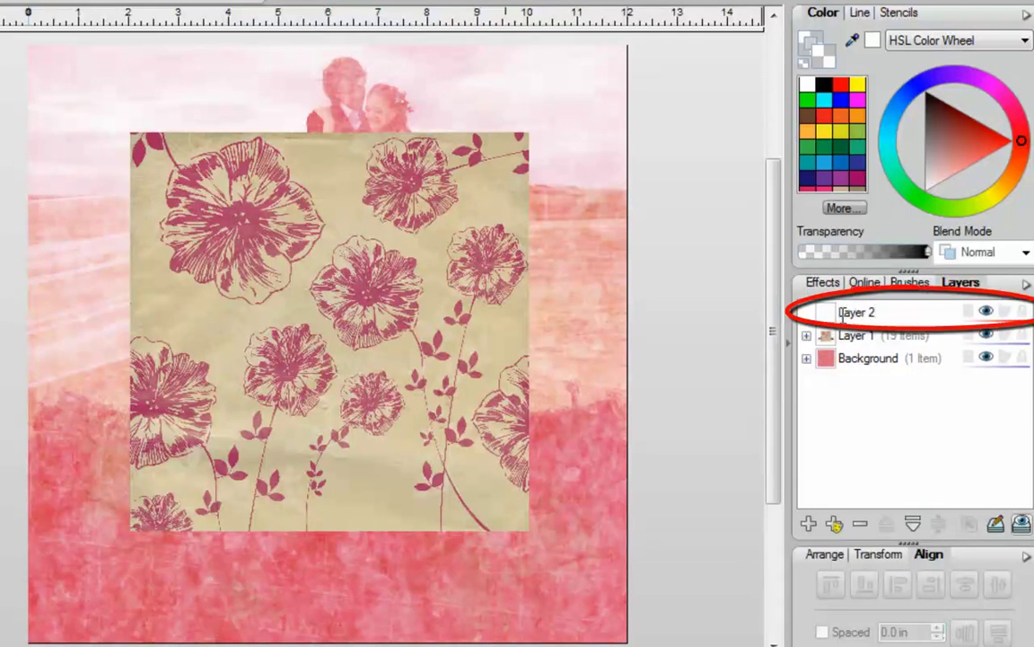
pyautogui.press('Return')
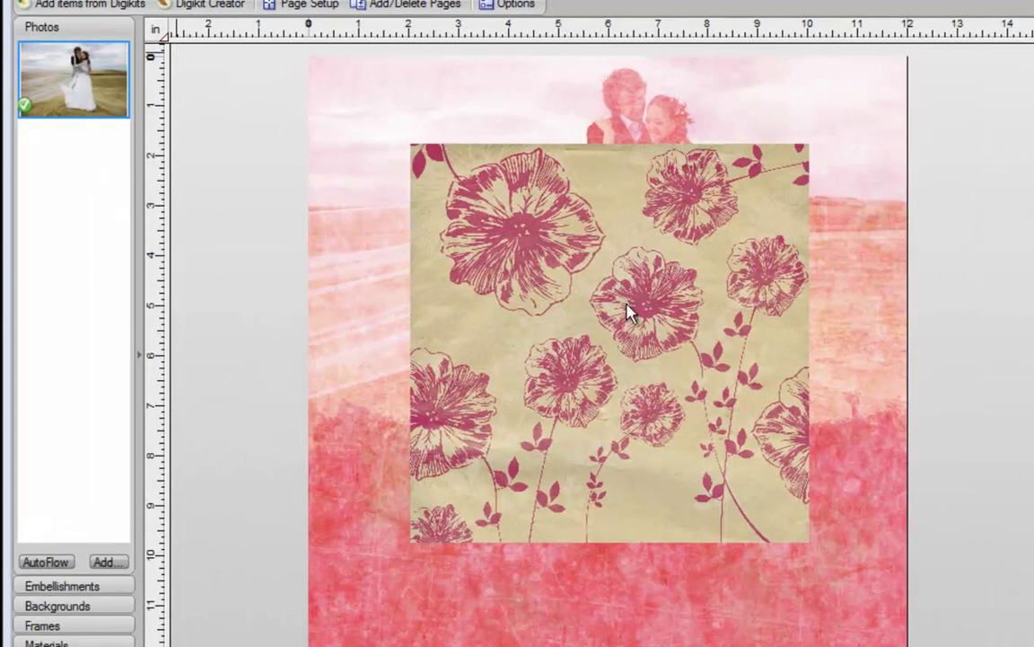
# Place the wedding photo on the floral paper and erase its left edge with an 82 pt brush.
pyautogui.moveTo(665, 328); pyautogui.dragTo(676, 327)
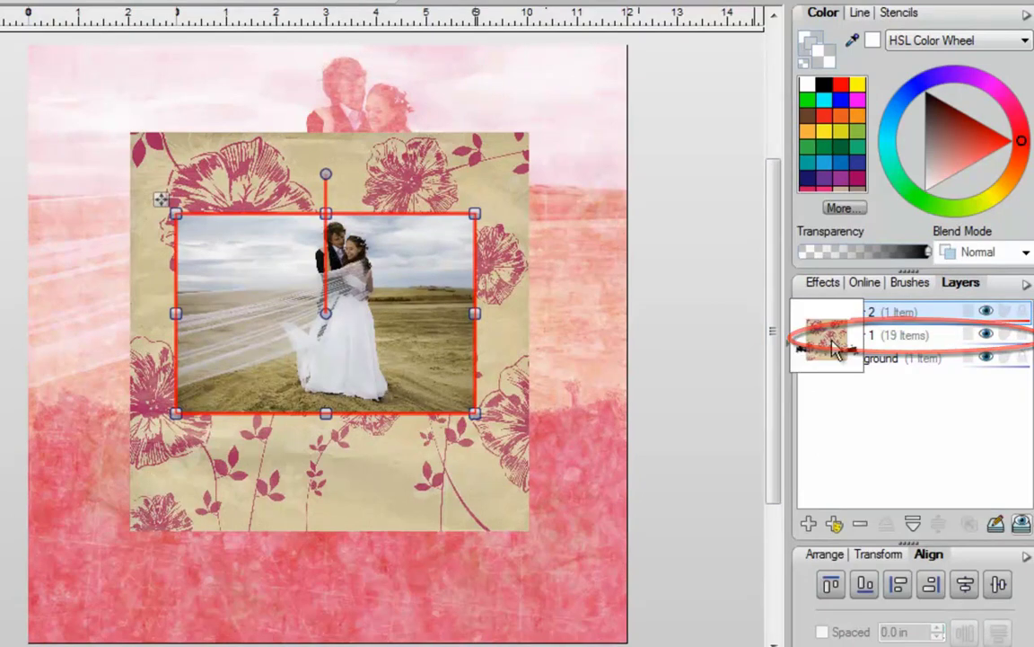
pyautogui.click(910, 284)
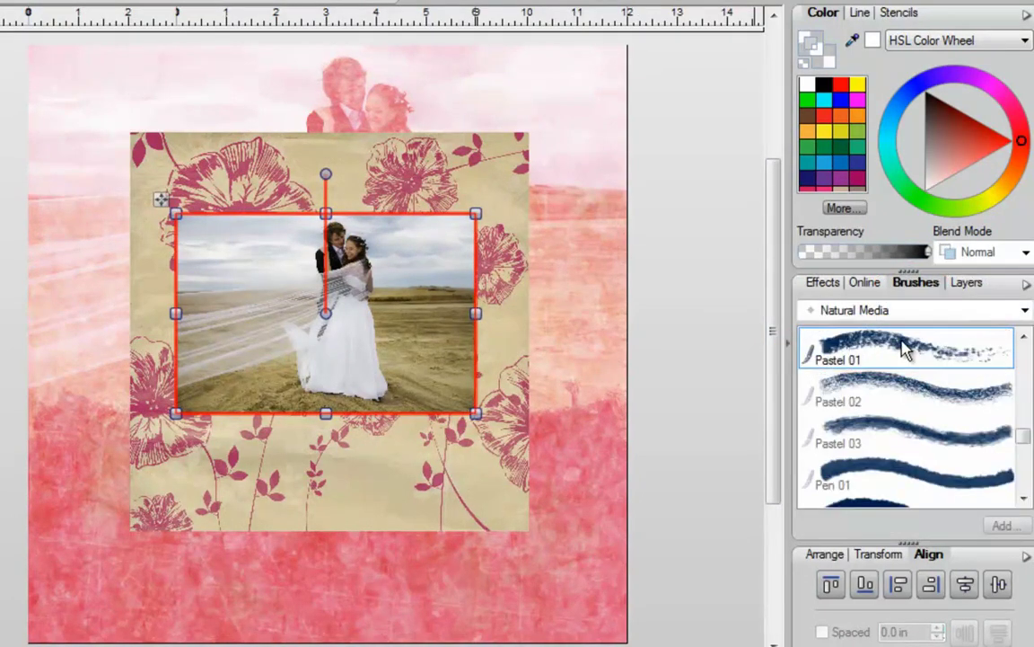
pyautogui.click(1025, 254)
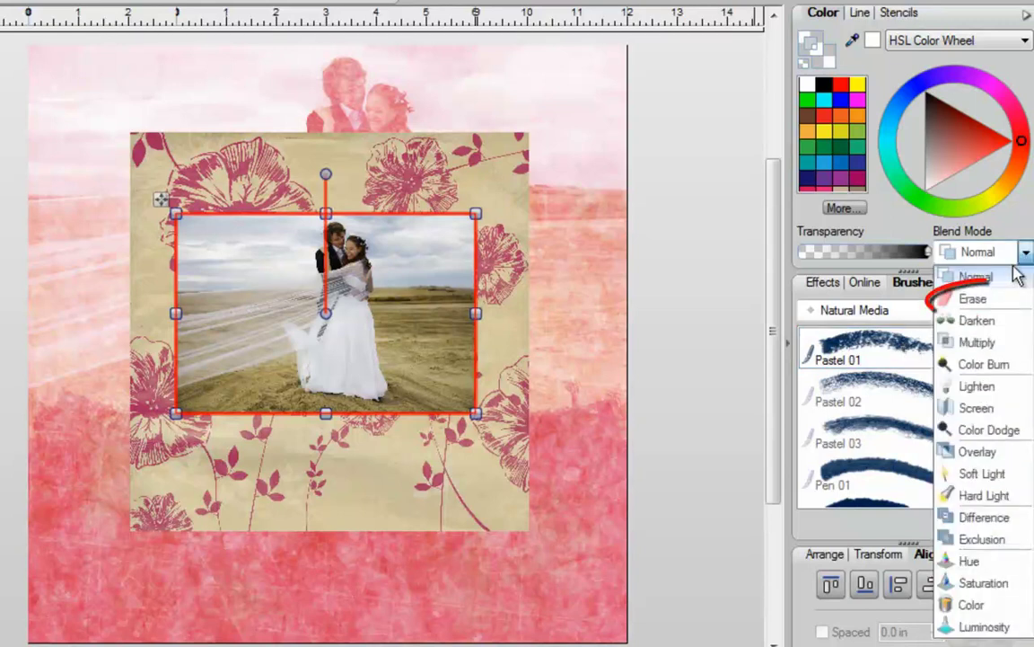
pyautogui.click(979, 299)
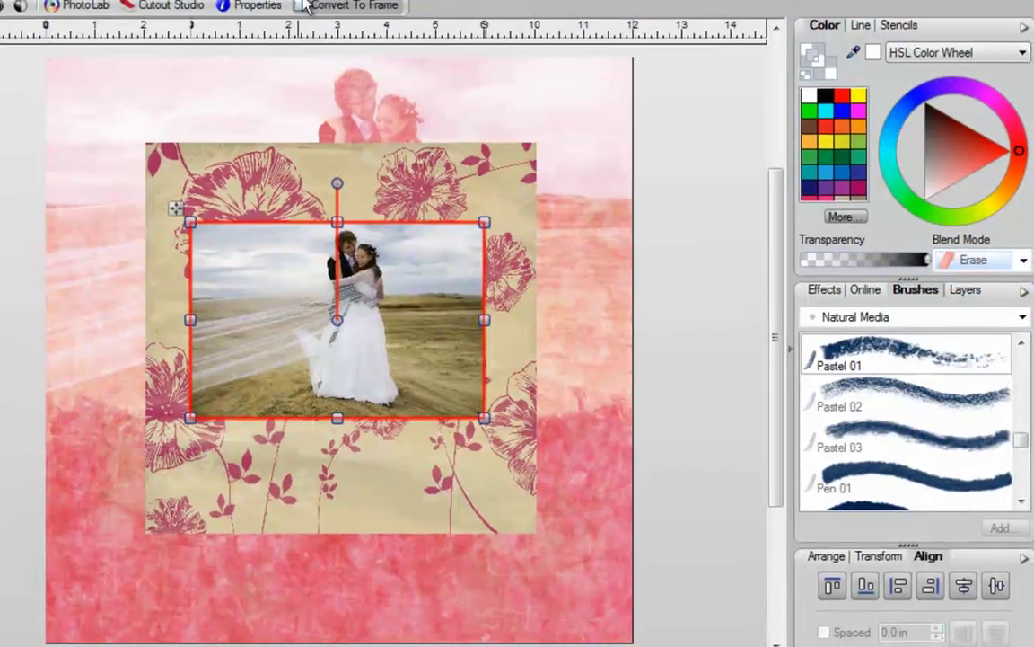
pyautogui.click(342, 7)
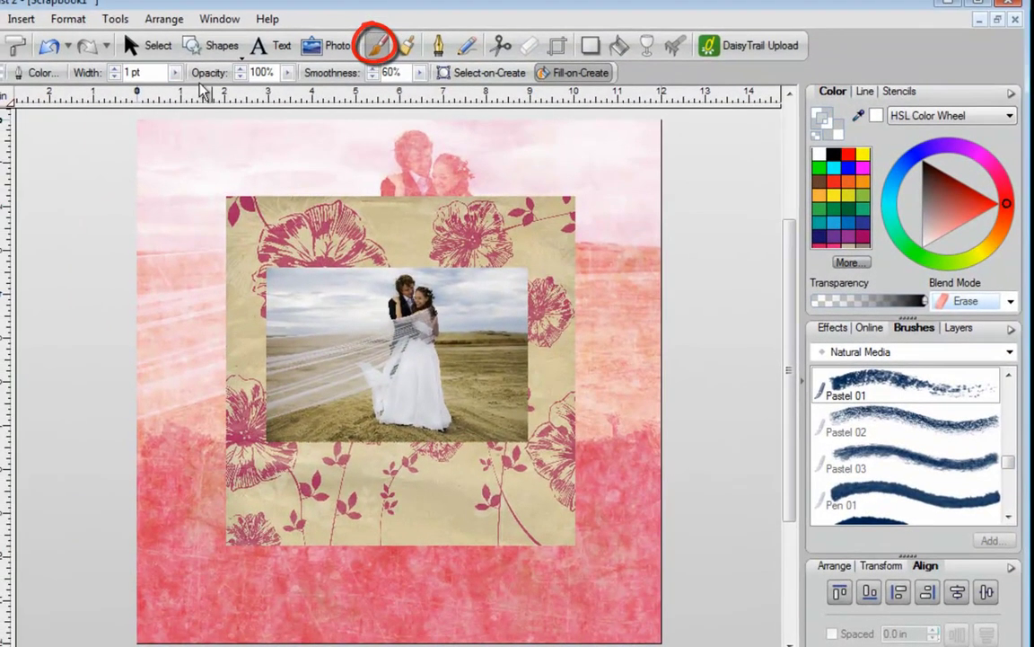
pyautogui.moveTo(174, 72)
pyautogui.mouseDown()
pyautogui.moveTo(185, 90)
pyautogui.moveTo(224, 88)
pyautogui.mouseUp()
pyautogui.moveTo(314, 247)
pyautogui.mouseDown()
pyautogui.moveTo(282, 266)
pyautogui.moveTo(315, 301)
pyautogui.moveTo(300, 357)
pyautogui.moveTo(335, 438)
pyautogui.moveTo(370, 467)
pyautogui.moveTo(286, 428)
pyautogui.moveTo(279, 290)
pyautogui.moveTo(310, 420)
pyautogui.mouseUp()
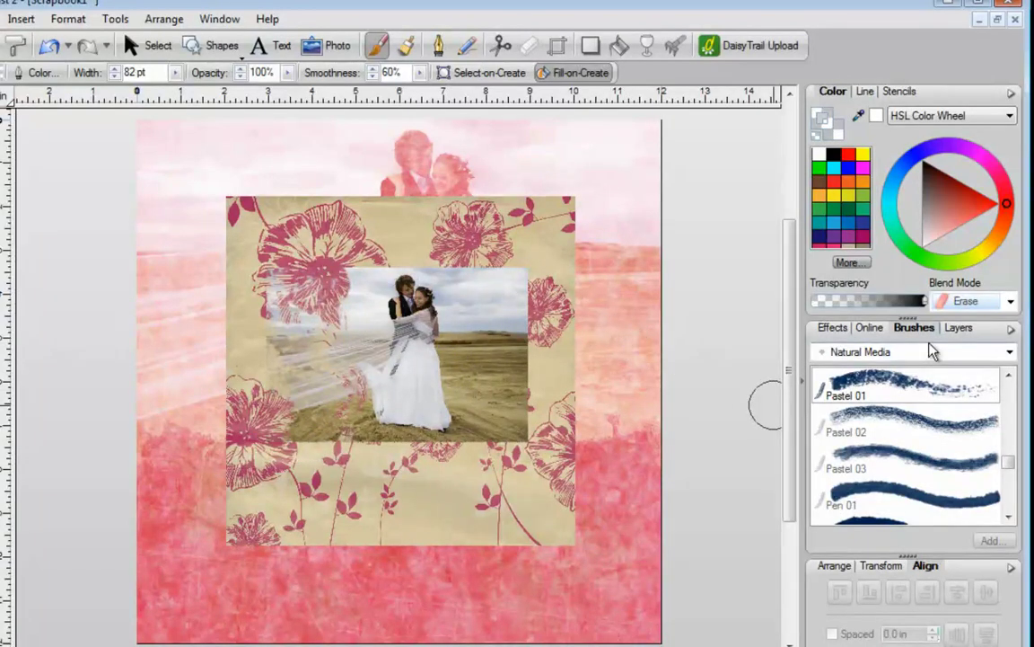
# Remove the wedding photo and floral paper, then delete Layer 2 from the Layers list.
pyautogui.click(954, 328)
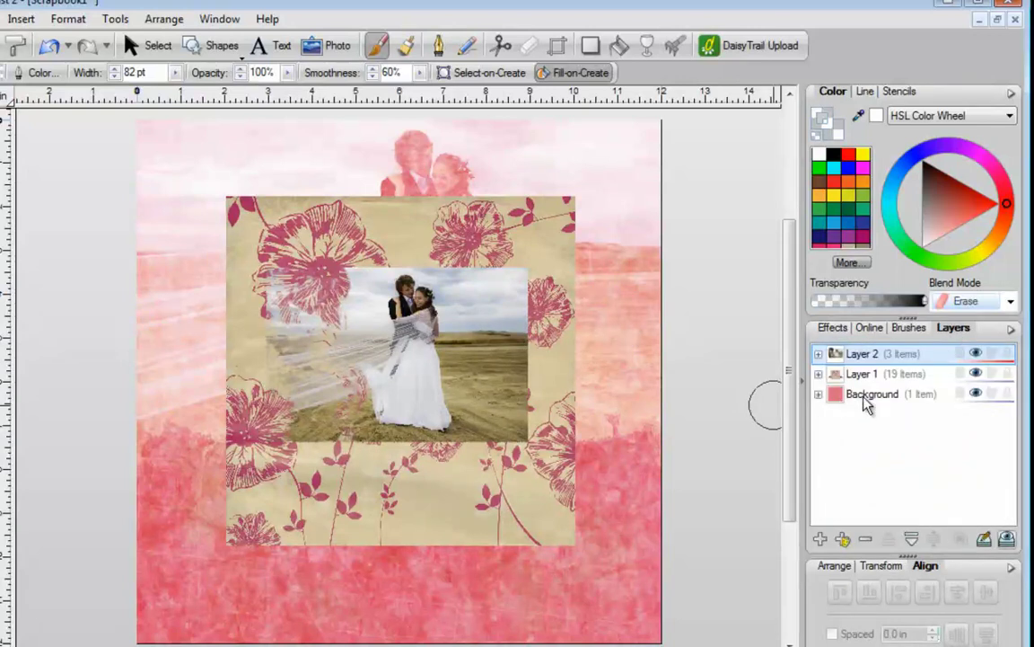
pyautogui.click(132, 45)
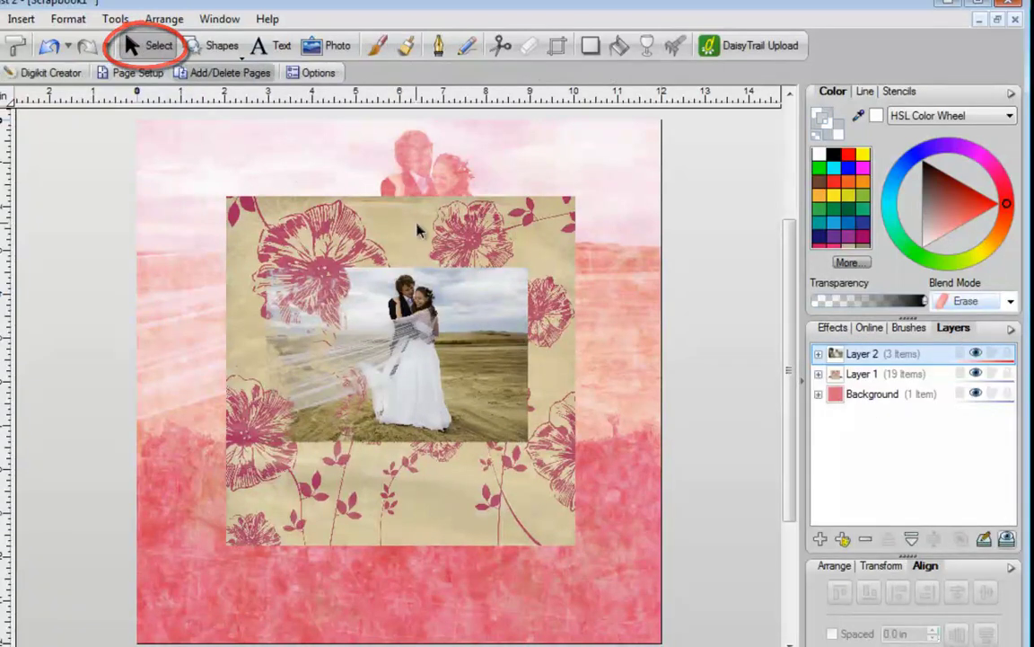
pyautogui.click(506, 310)
pyautogui.press('Delete')
pyautogui.click(859, 374)
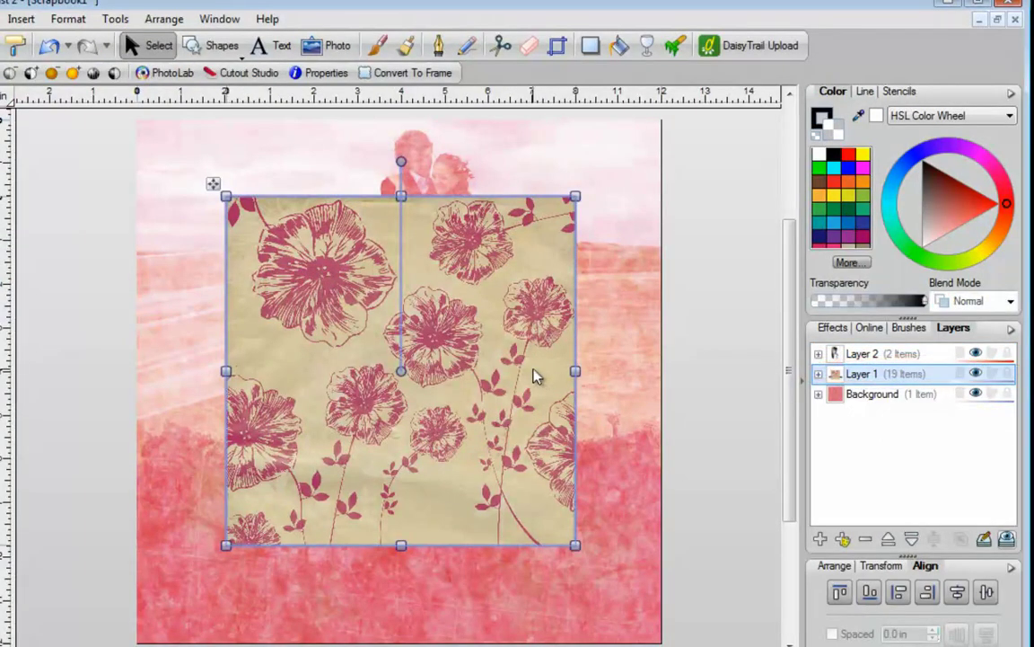
pyautogui.press('Delete')
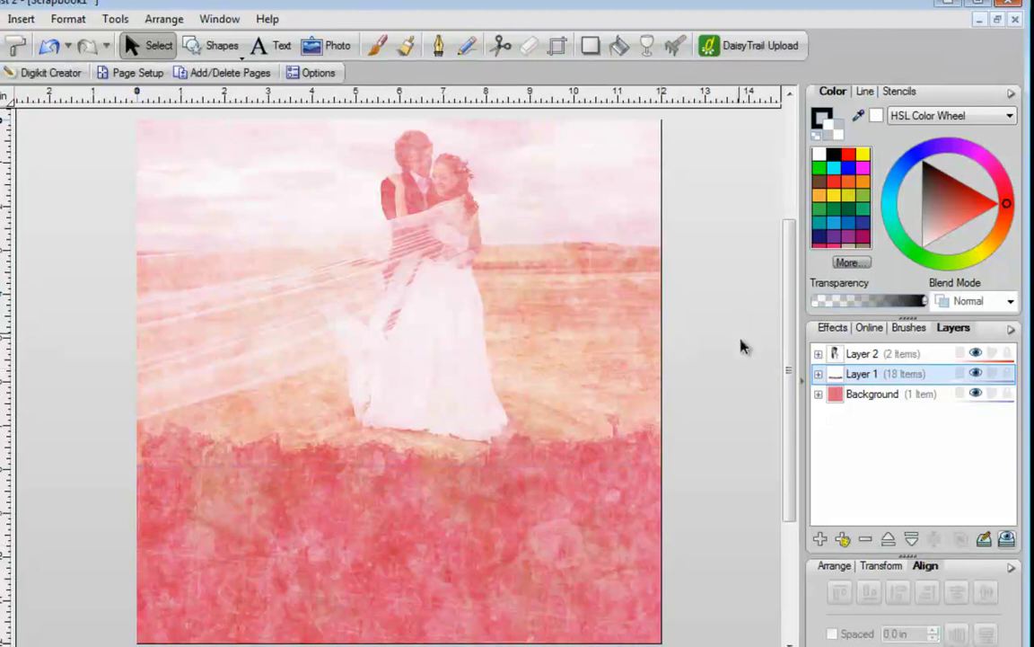
pyautogui.click(861, 354)
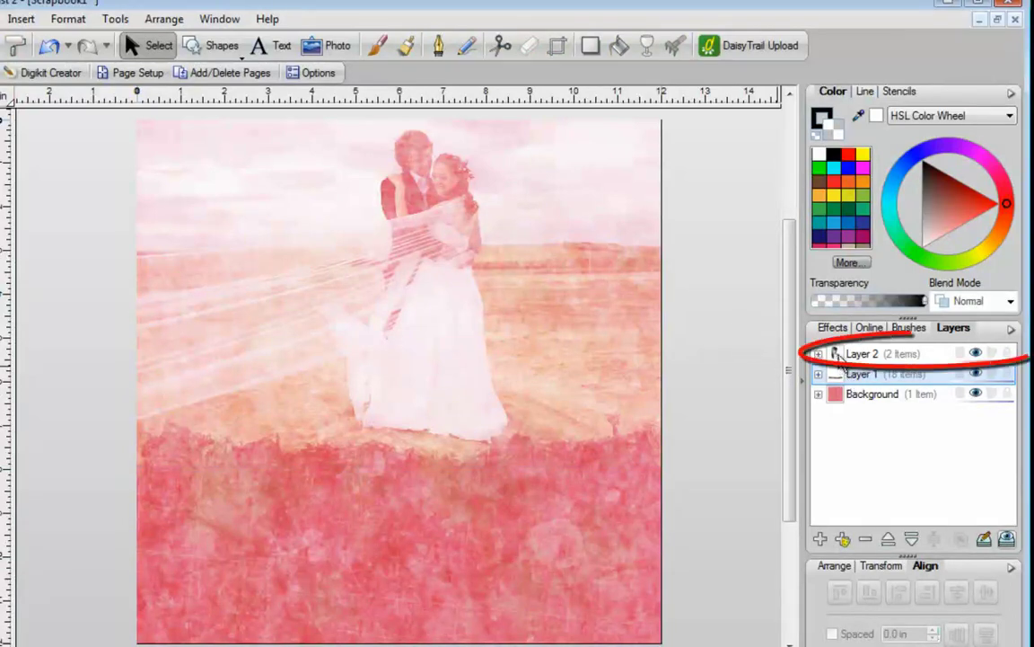
pyautogui.click(867, 538)
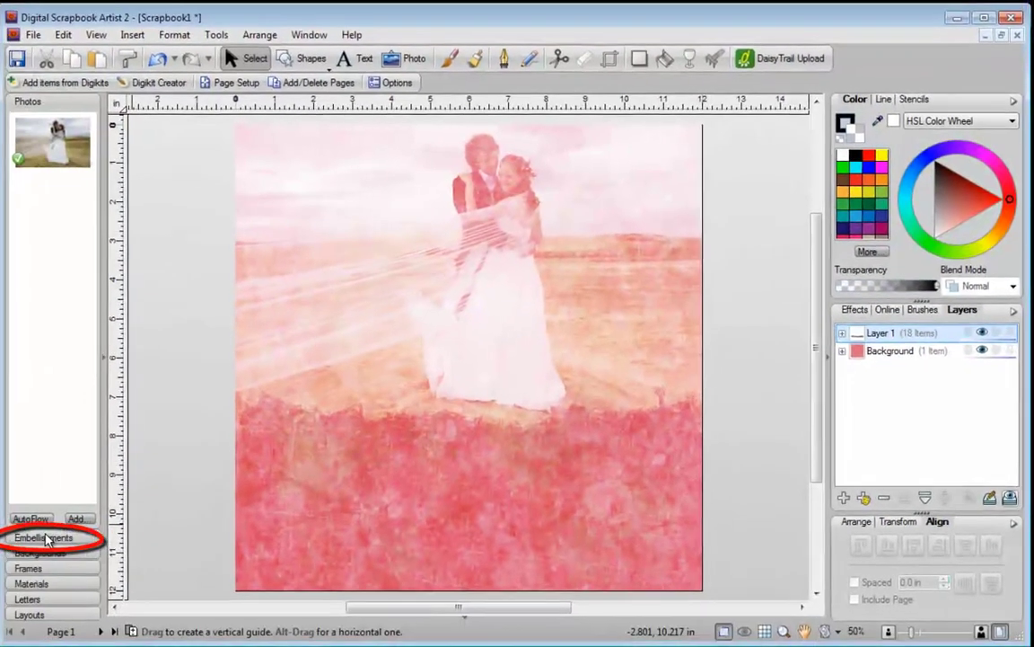
# Place the ribbon embellishment across the page below the couple, blended in Luminosity mode.
pyautogui.click(44, 539)
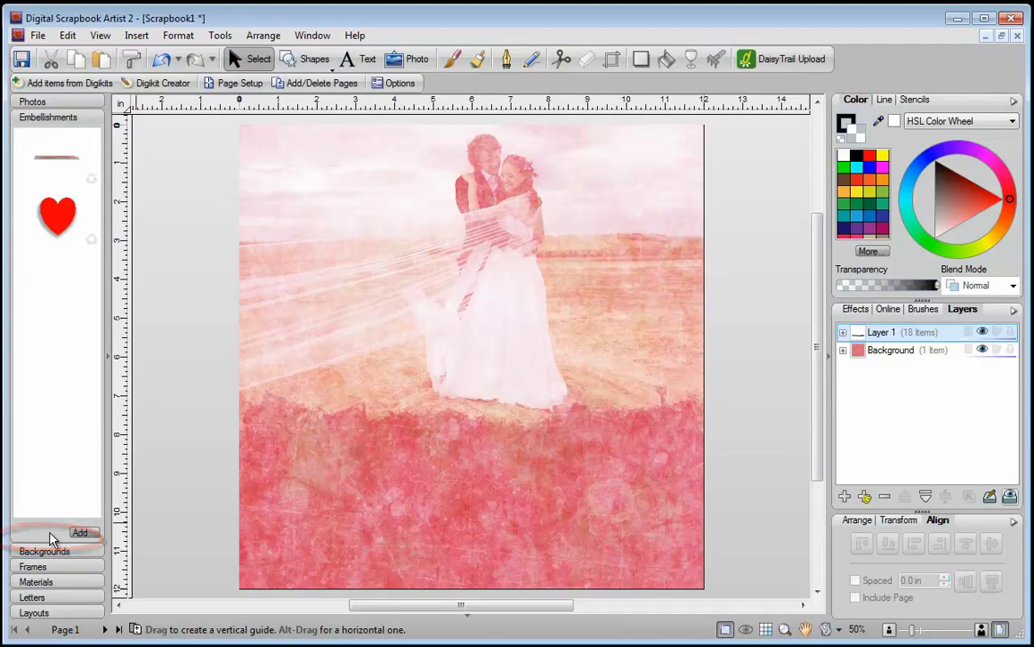
pyautogui.moveTo(51, 169); pyautogui.dragTo(262, 236)
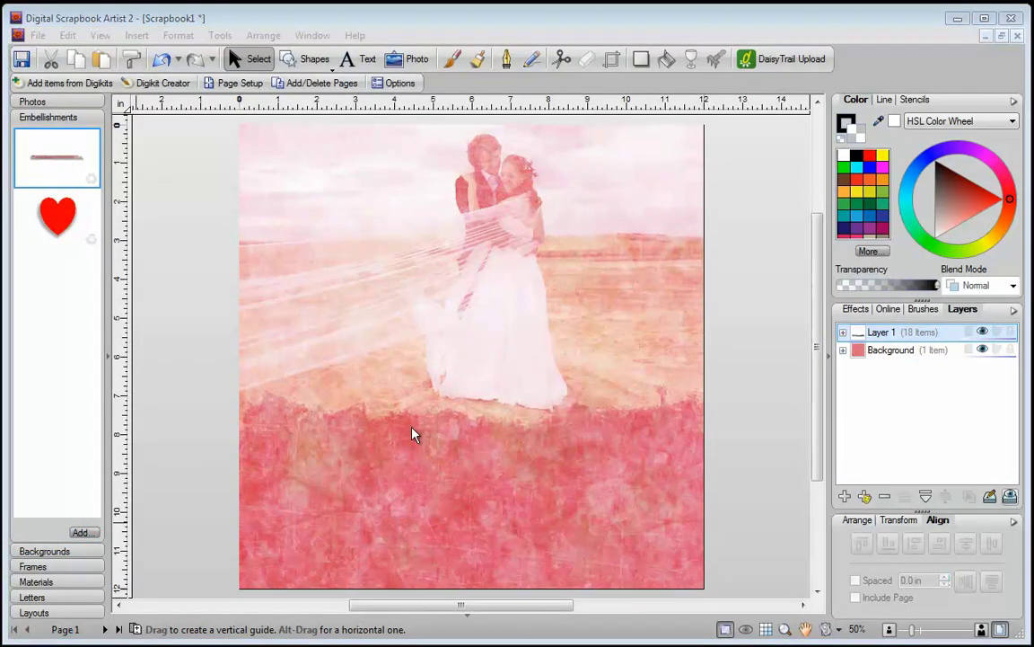
pyautogui.moveTo(412, 433); pyautogui.dragTo(411, 432)
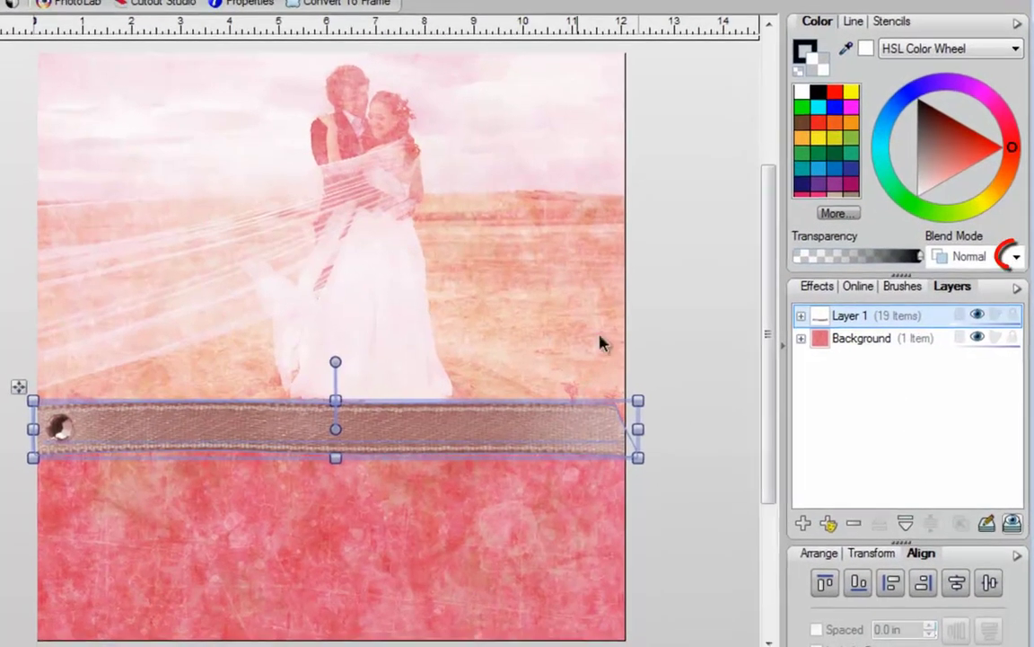
pyautogui.click(1016, 255)
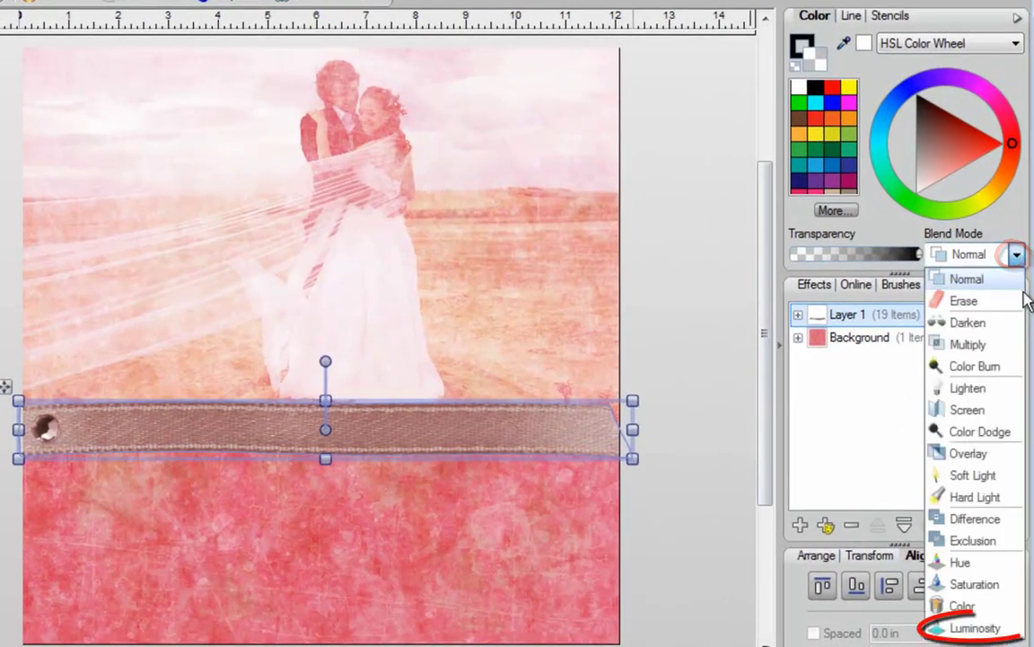
pyautogui.click(973, 627)
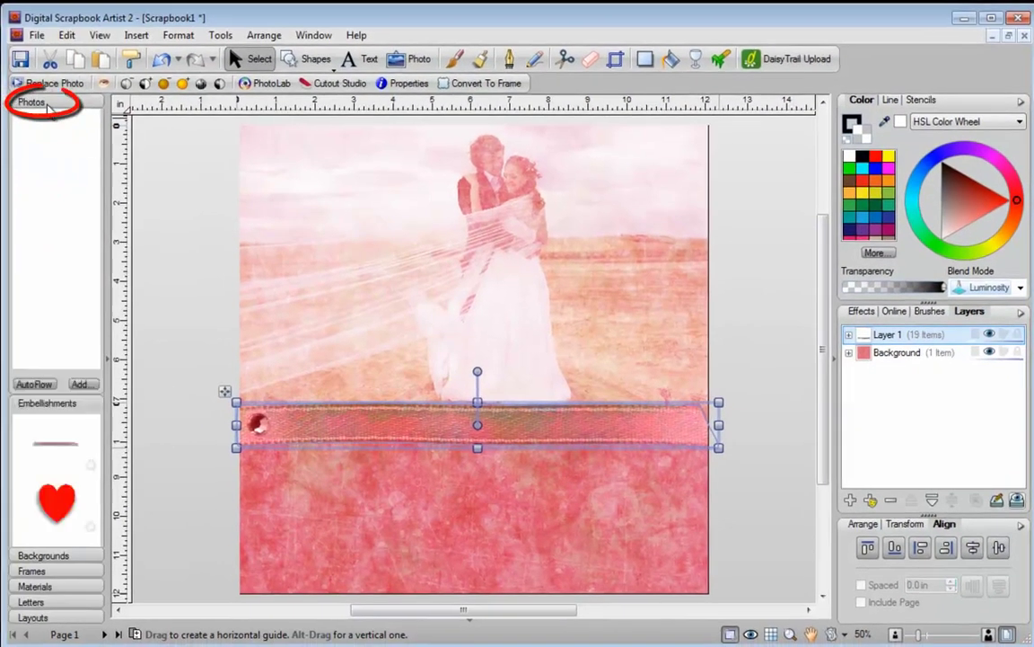
pyautogui.click(3, 89)
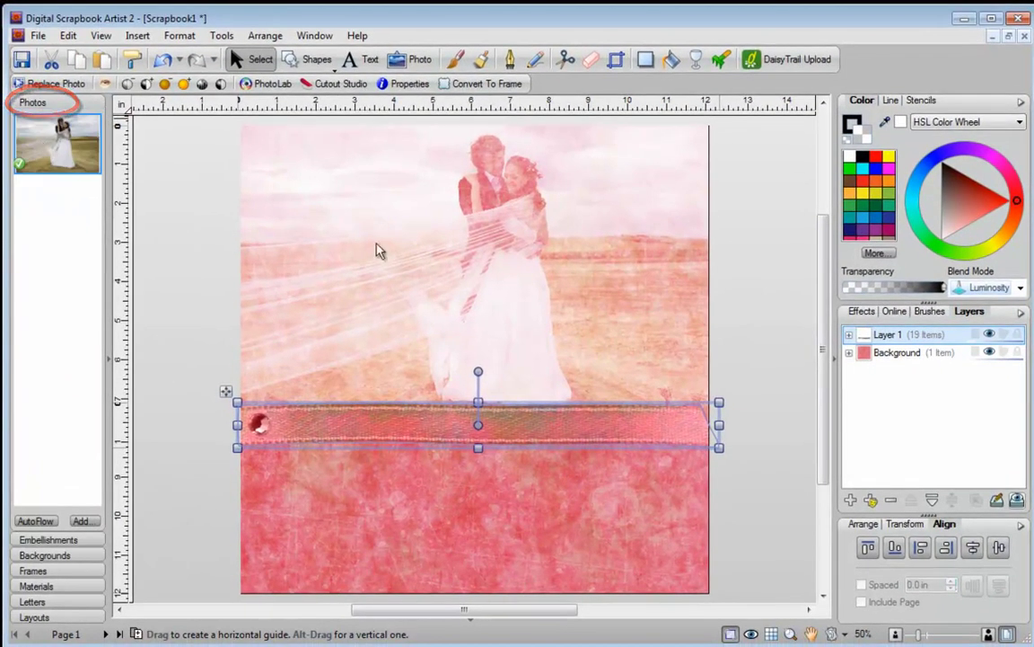
# Place and resize the wedding photo over the ribbon, thicken its white border, and tilt it.
pyautogui.moveTo(58, 144); pyautogui.dragTo(517, 422)
pyautogui.moveTo(635, 341); pyautogui.dragTo(633, 298)
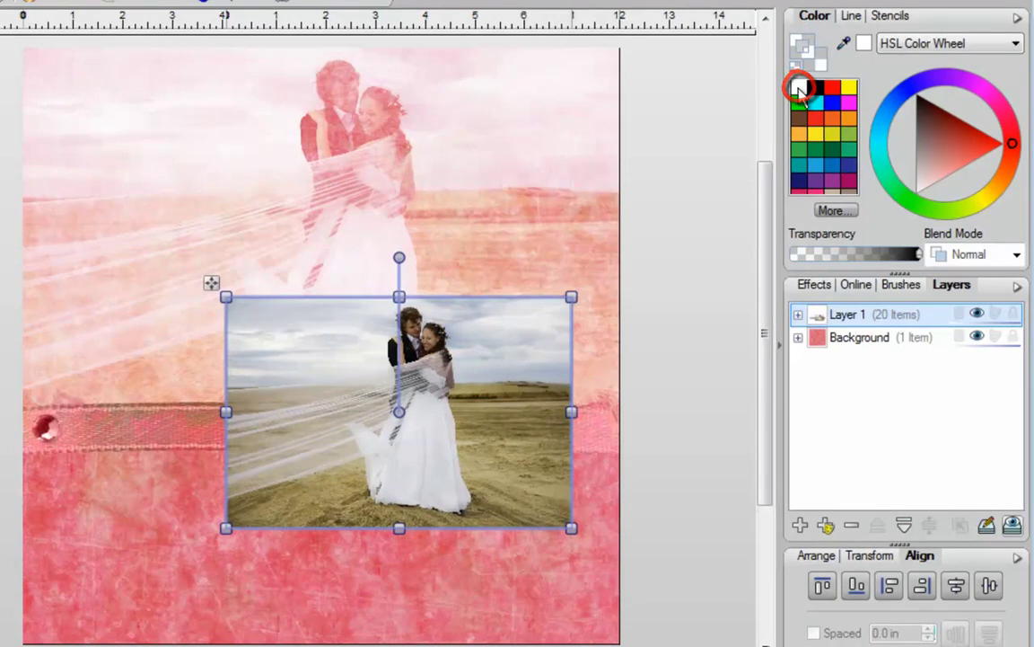
pyautogui.click(849, 23)
pyautogui.moveTo(799, 257); pyautogui.dragTo(875, 259)
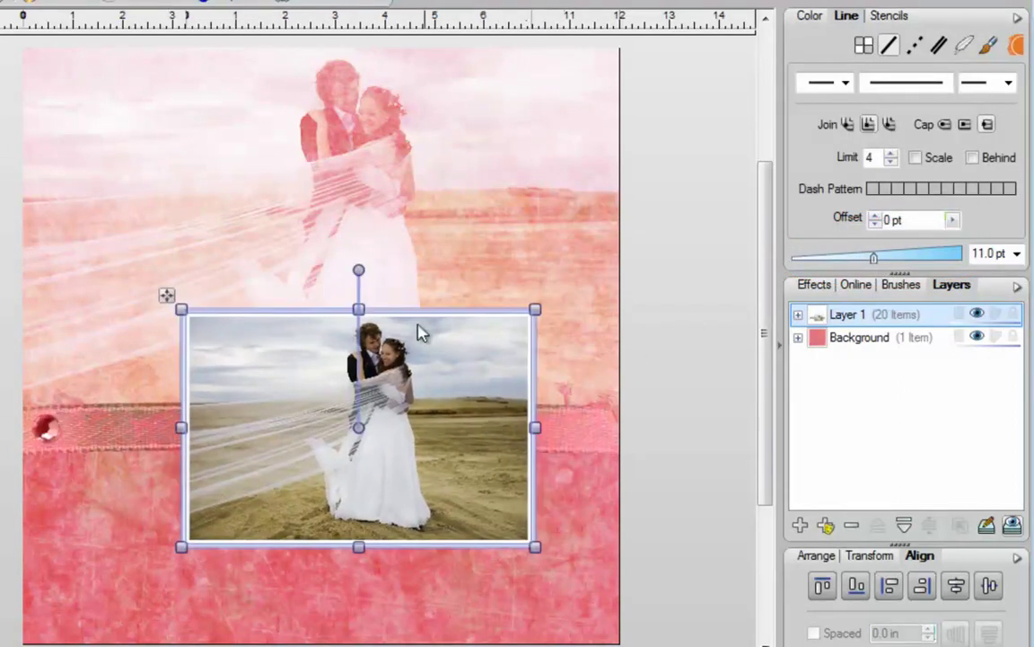
pyautogui.moveTo(358, 272); pyautogui.dragTo(194, 345)
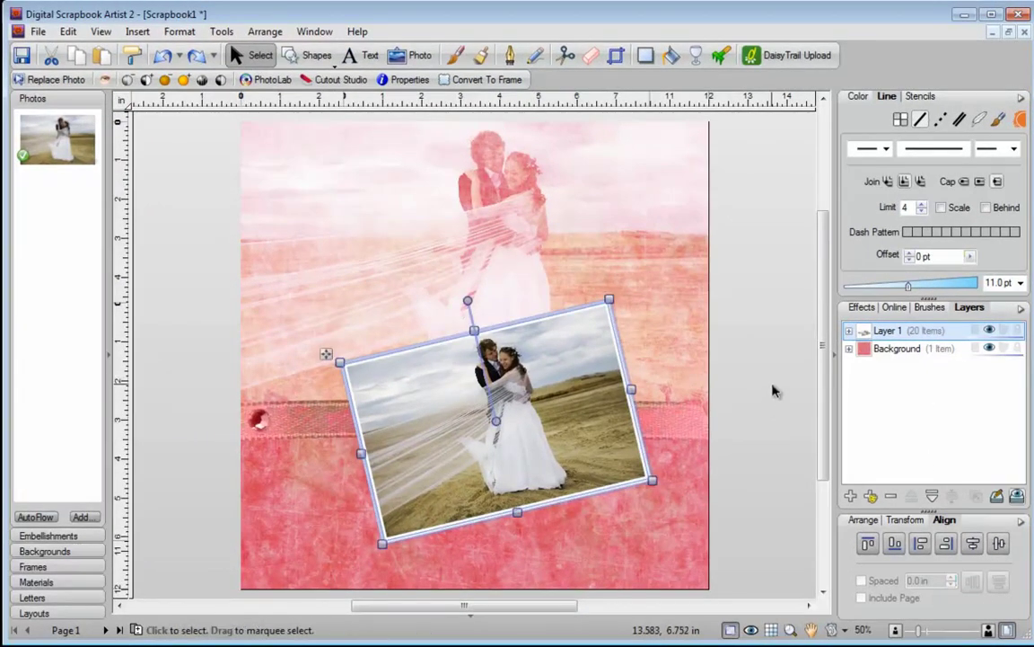
pyautogui.click(771, 394)
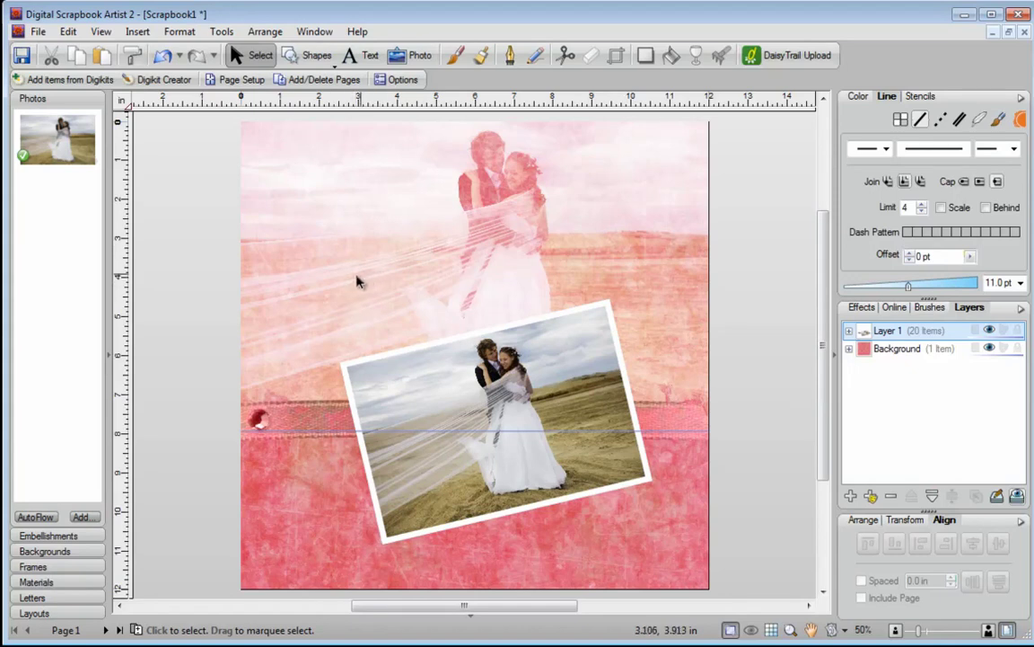
pyautogui.click(105, 630)
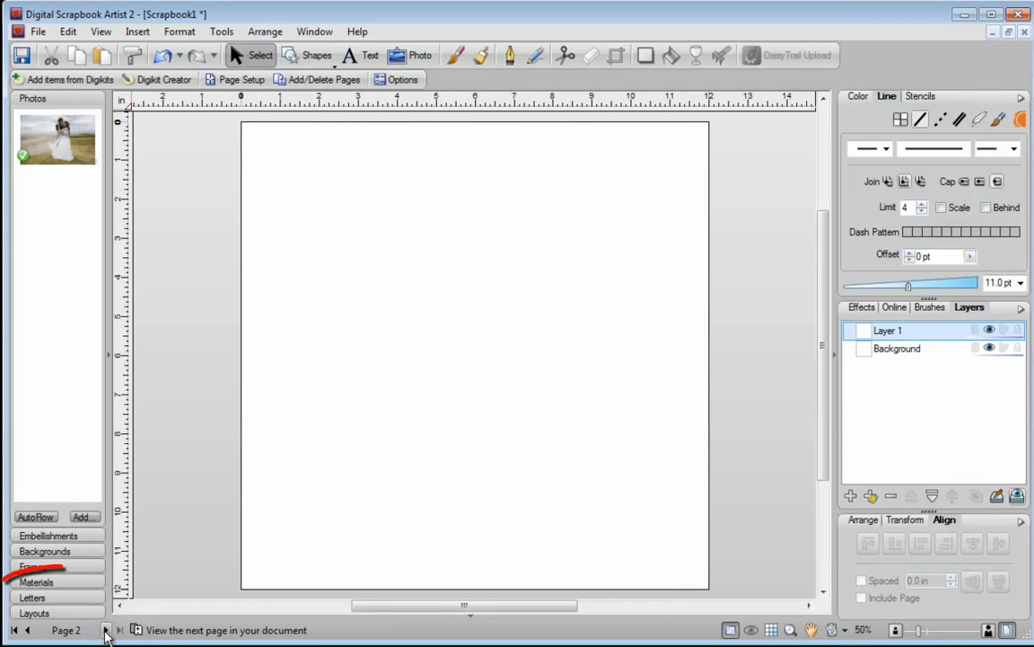
# Place the pink floral paper on page 2 and resize it to 12 × 12 in.
pyautogui.click(82, 583)
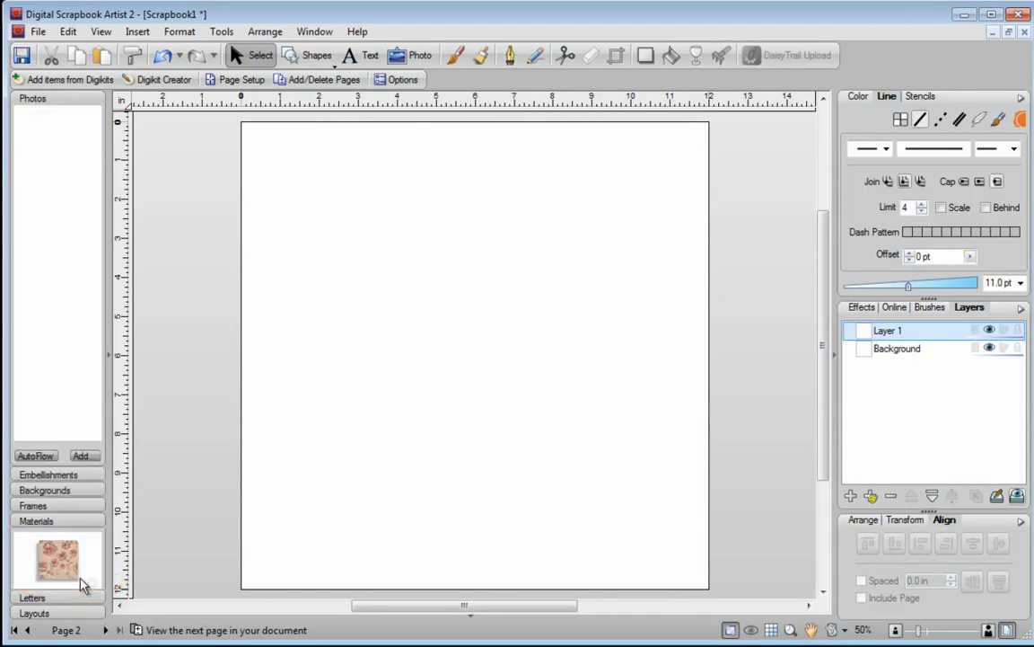
pyautogui.moveTo(81, 220); pyautogui.dragTo(454, 328)
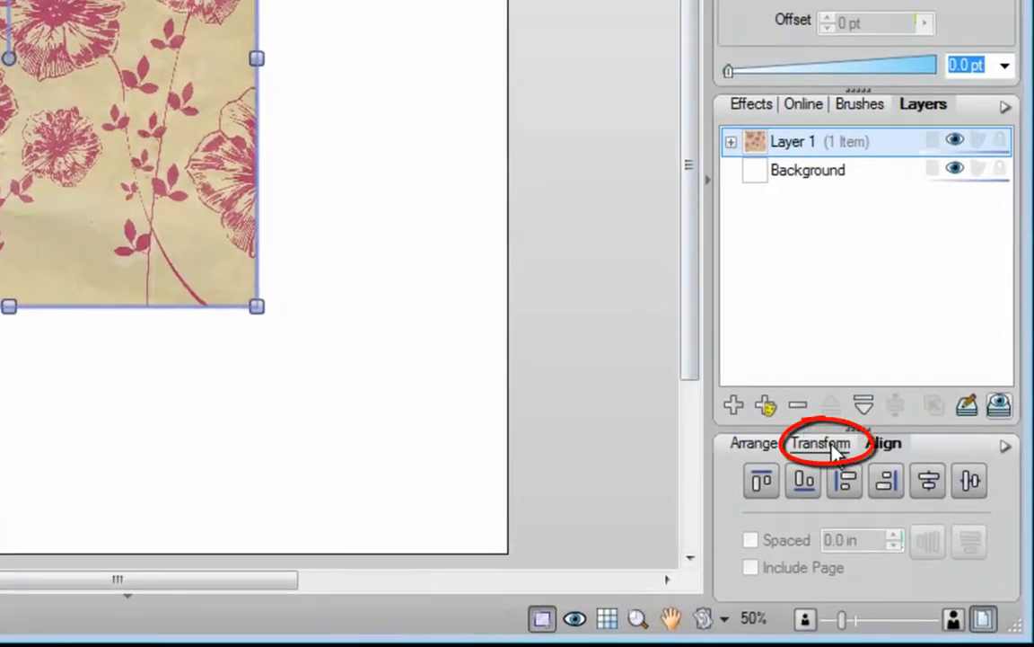
pyautogui.click(836, 449)
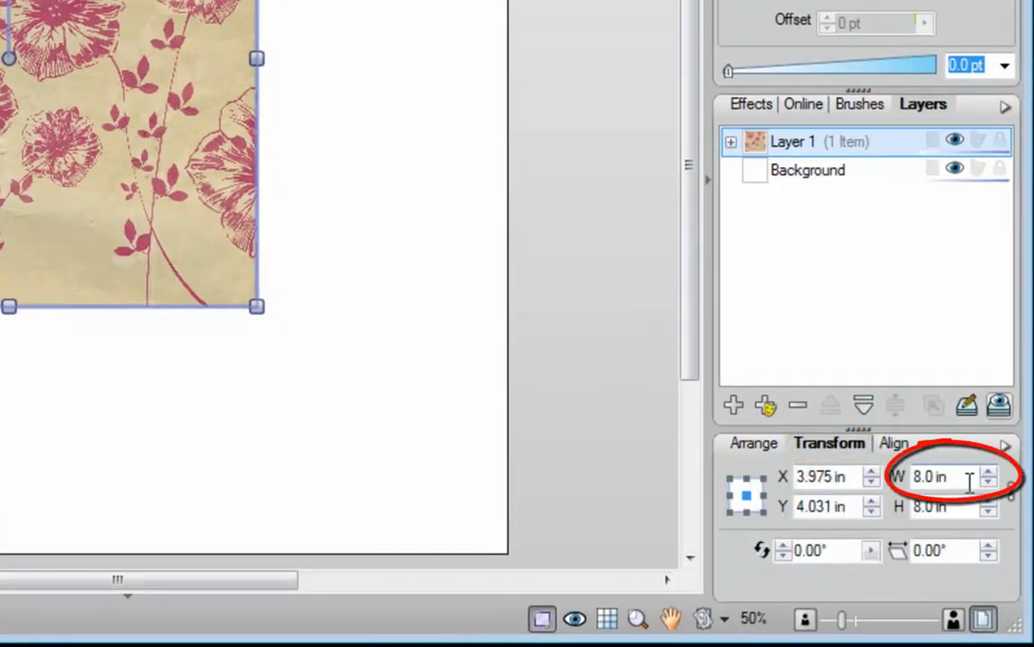
pyautogui.moveTo(970, 482); pyautogui.dragTo(869, 505)
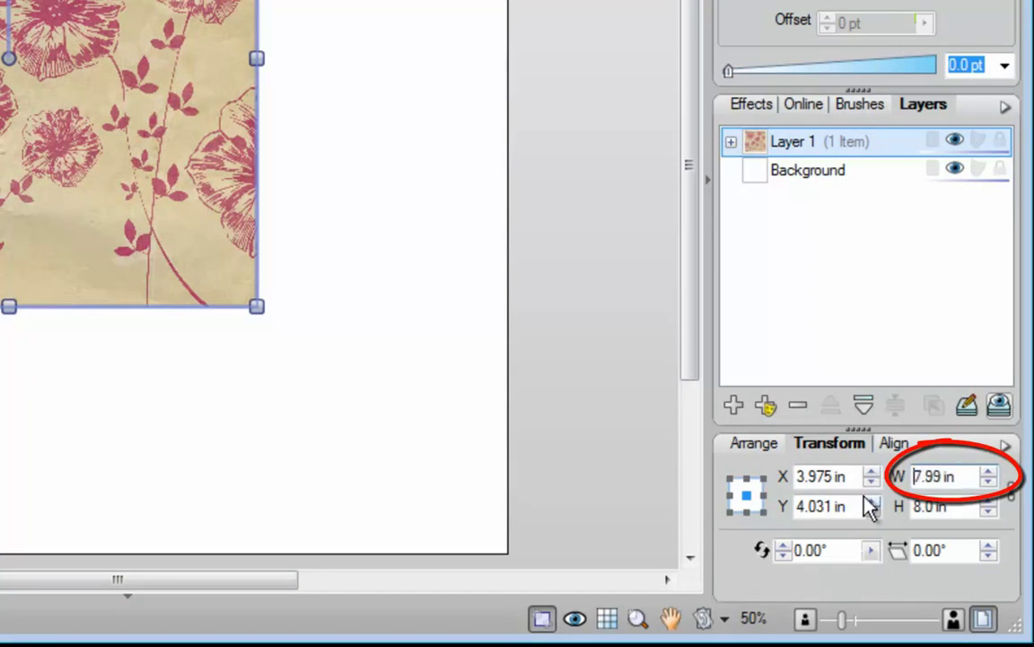
pyautogui.write('12')
pyautogui.press('Return')
pyautogui.moveTo(954, 505); pyautogui.dragTo(856, 509)
pyautogui.write('12')
pyautogui.press('Return')
# Move the floral paper so it lines up with the page edges.
pyautogui.moveTo(88, 195); pyautogui.dragTo(212, 322)
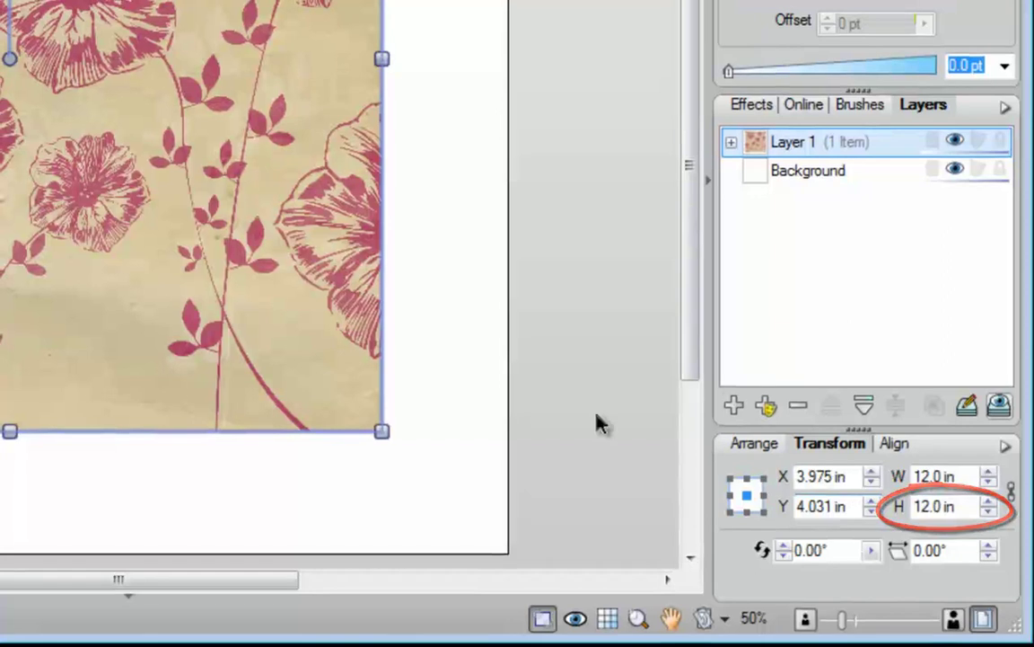
pyautogui.moveTo(488, 434); pyautogui.dragTo(490, 422)
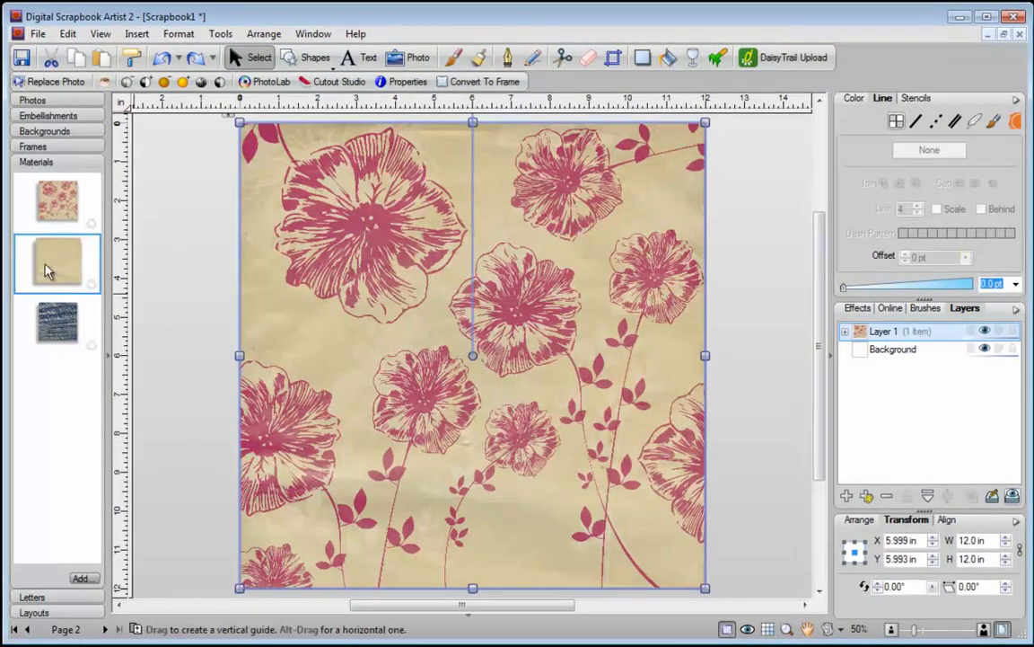
pyautogui.moveTo(47, 270); pyautogui.dragTo(177, 288)
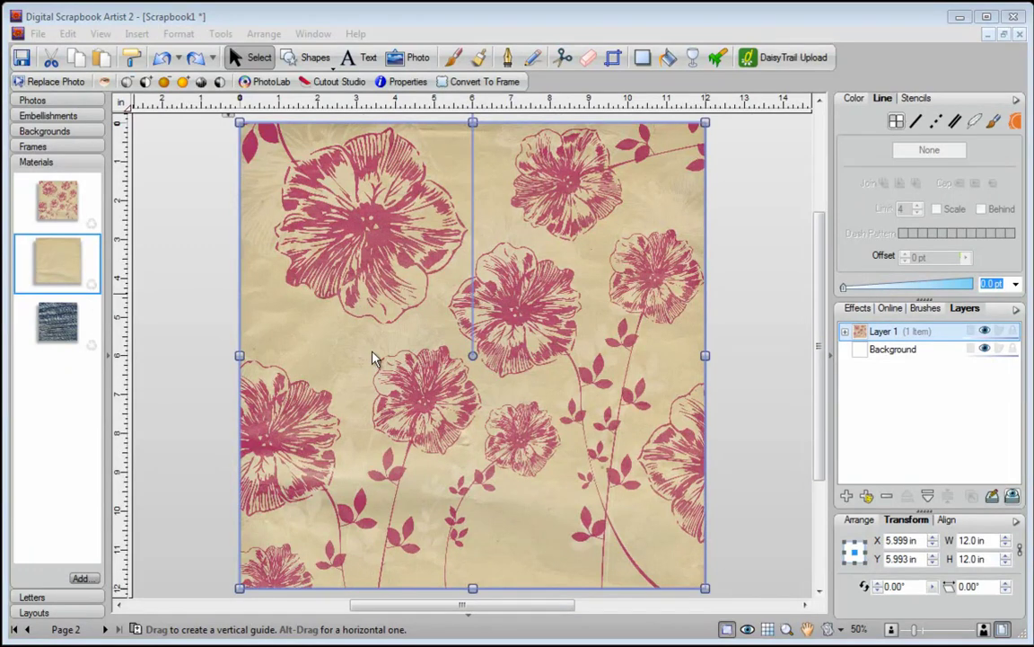
# Lay the tan paper over the floral paper in Hue blend mode, turning the flowers olive brown.
pyautogui.moveTo(375, 357); pyautogui.dragTo(375, 357)
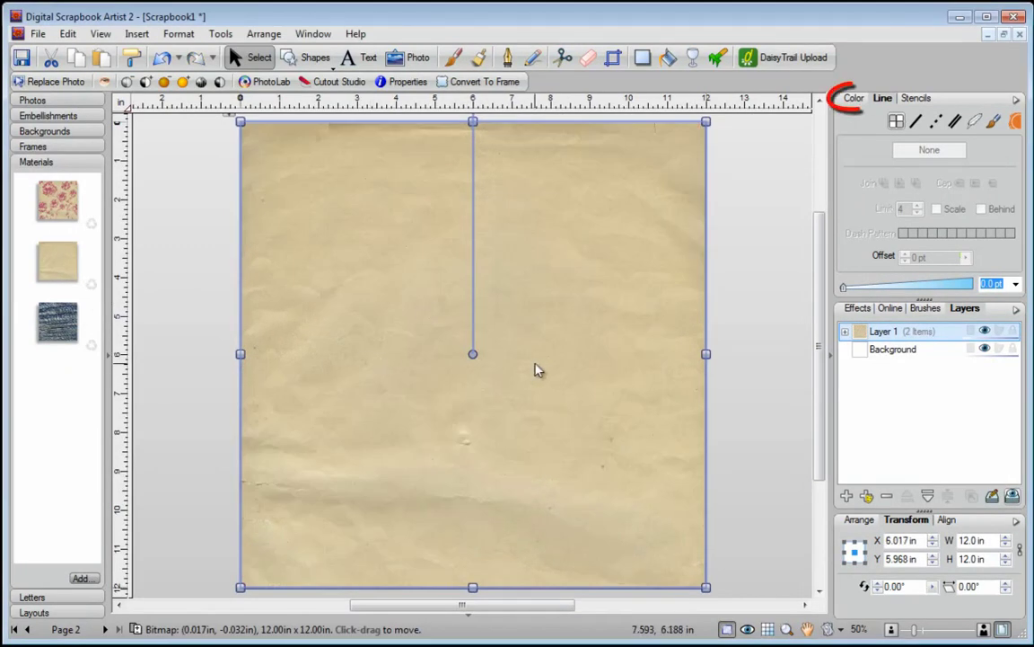
pyautogui.click(854, 98)
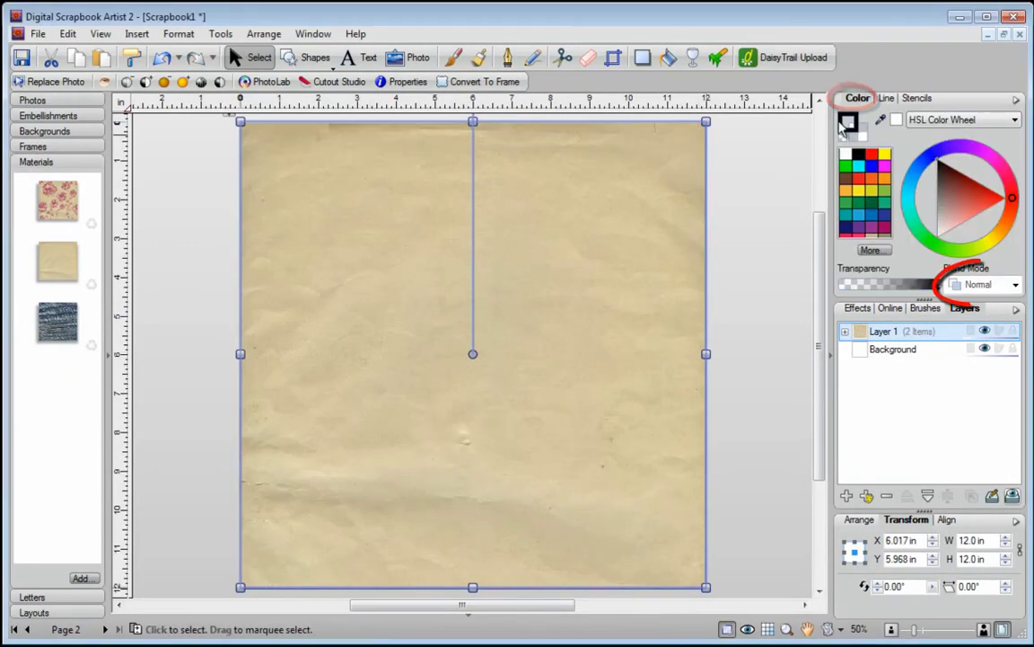
pyautogui.scroll(-6, 977, 279)
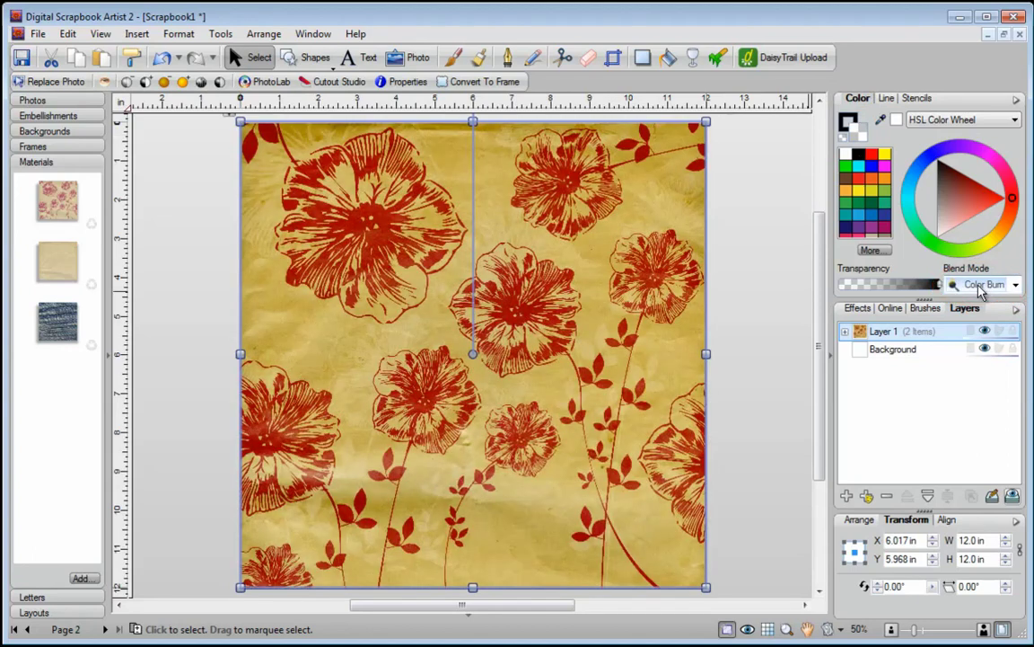
pyautogui.scroll(-3, 981, 285)
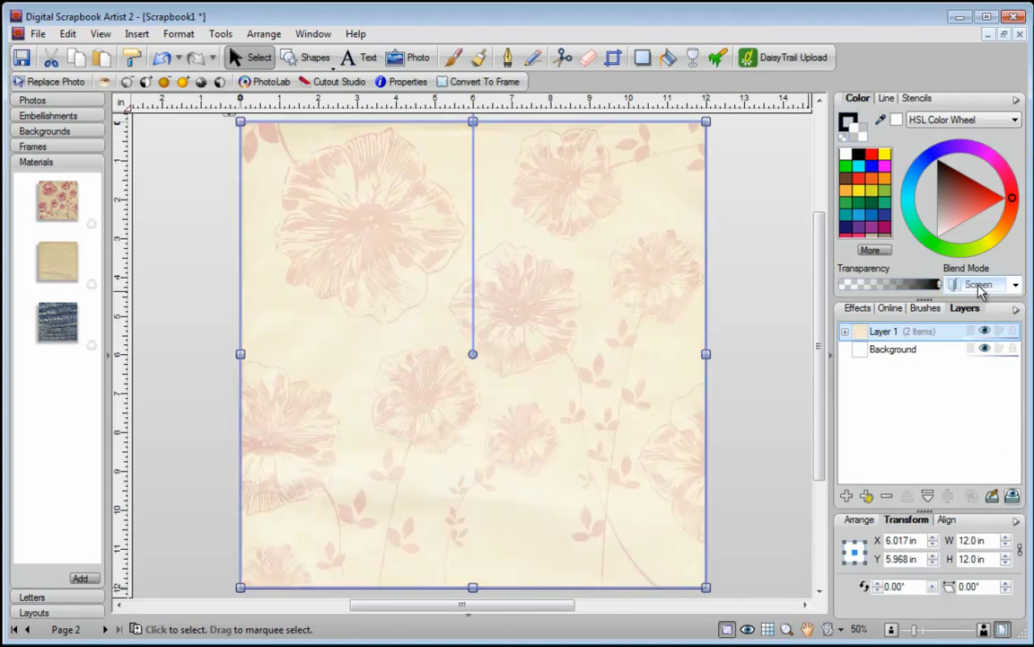
pyautogui.scroll(-3, 979, 286)
pyautogui.moveTo(473, 300); pyautogui.dragTo(532, 301)
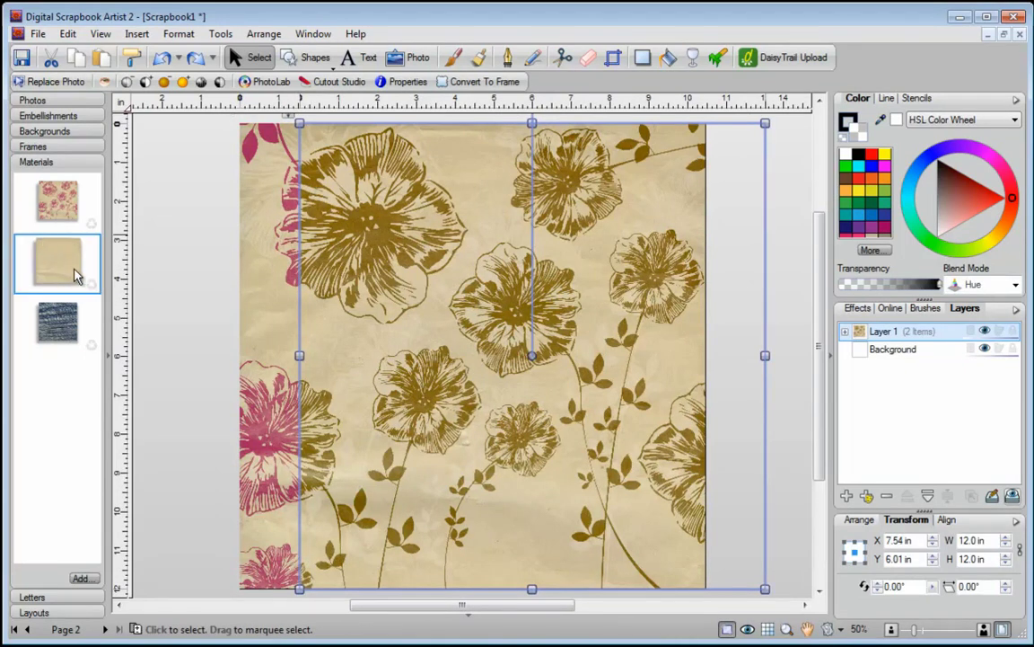
pyautogui.moveTo(501, 256); pyautogui.dragTo(441, 256)
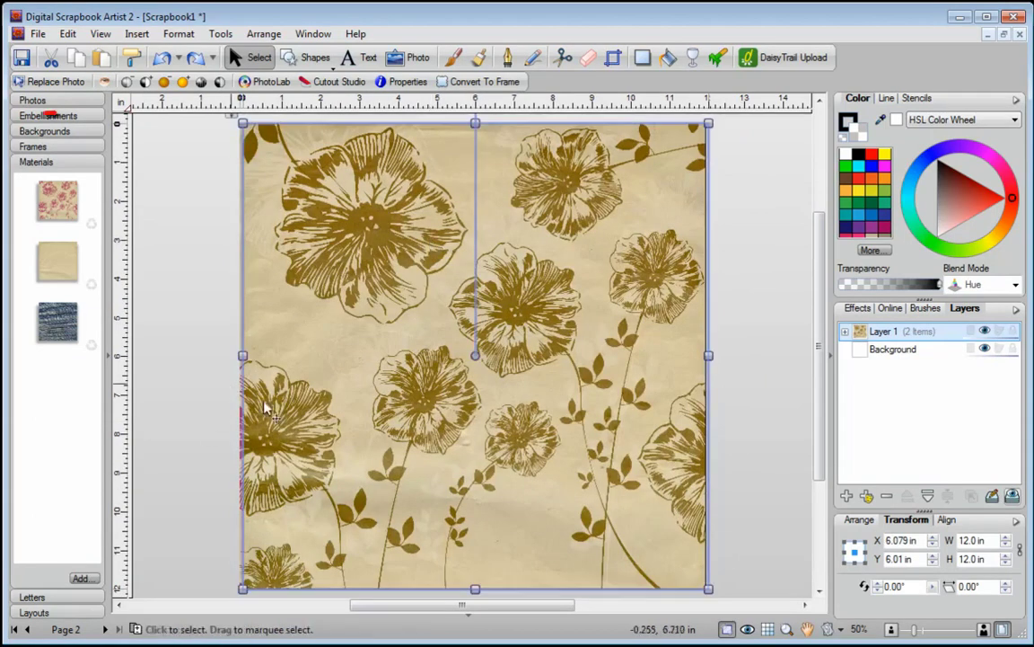
pyautogui.click(68, 134)
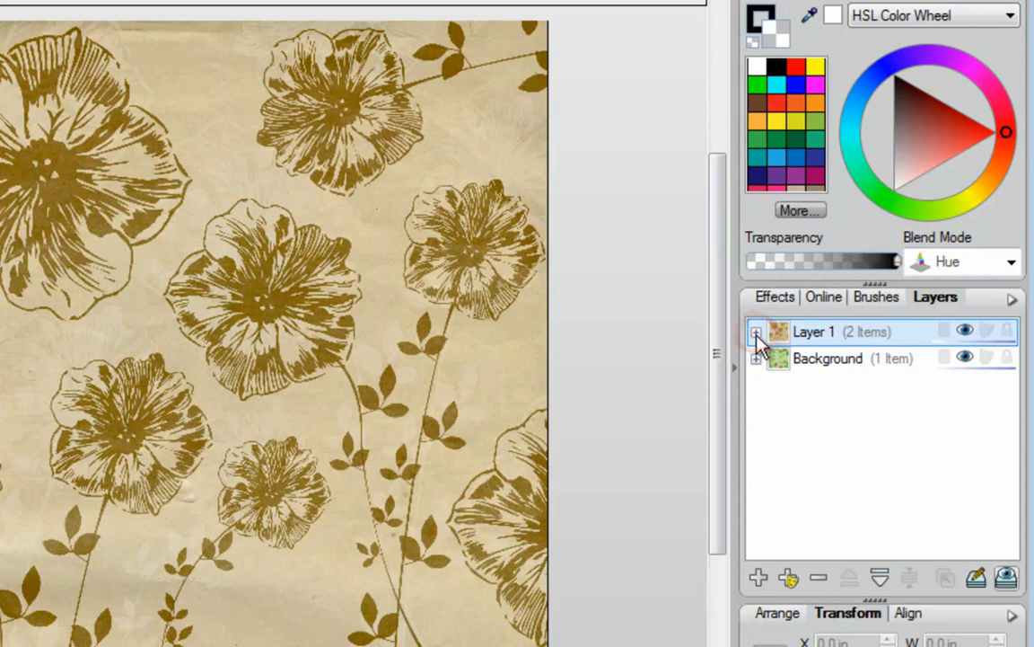
# Move the Background layer's bitmap up into Layer 1 and select the fruit paper.
pyautogui.click(756, 332)
pyautogui.click(757, 413)
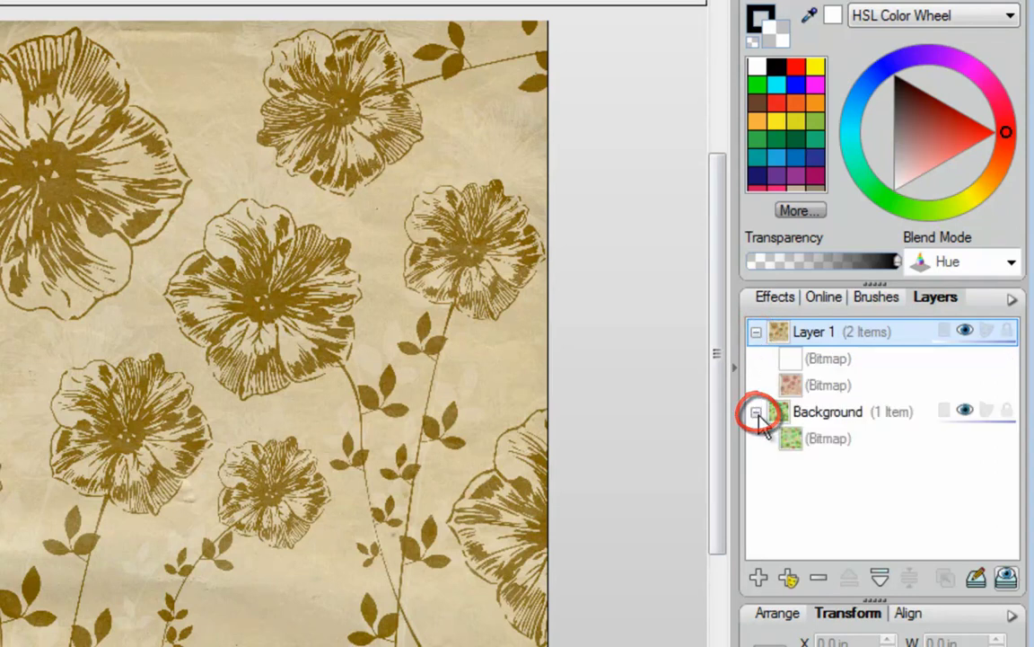
pyautogui.click(820, 449)
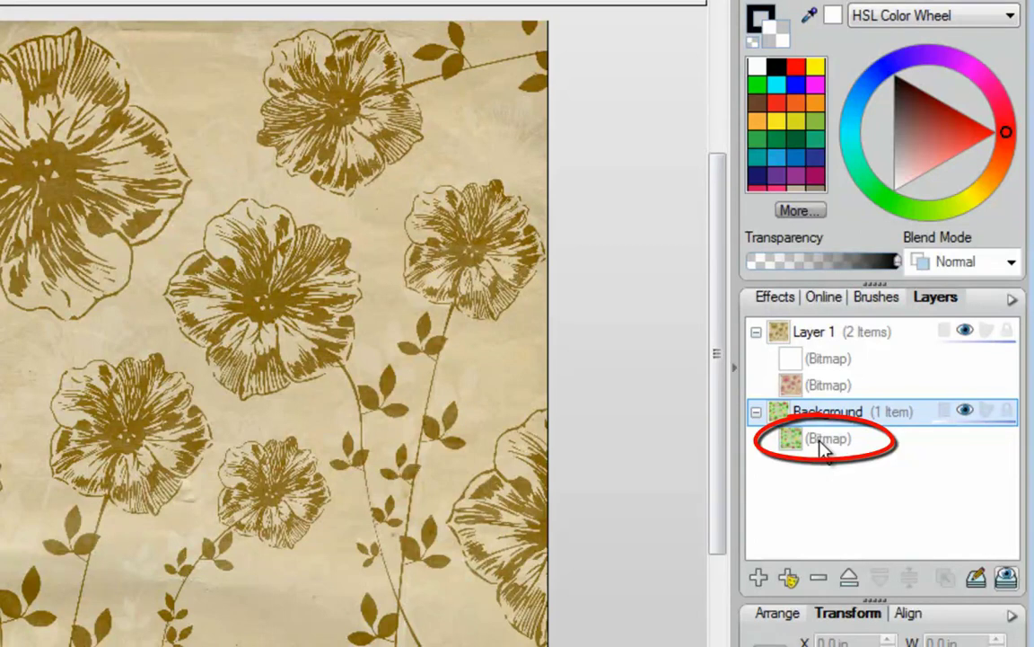
pyautogui.click(823, 440)
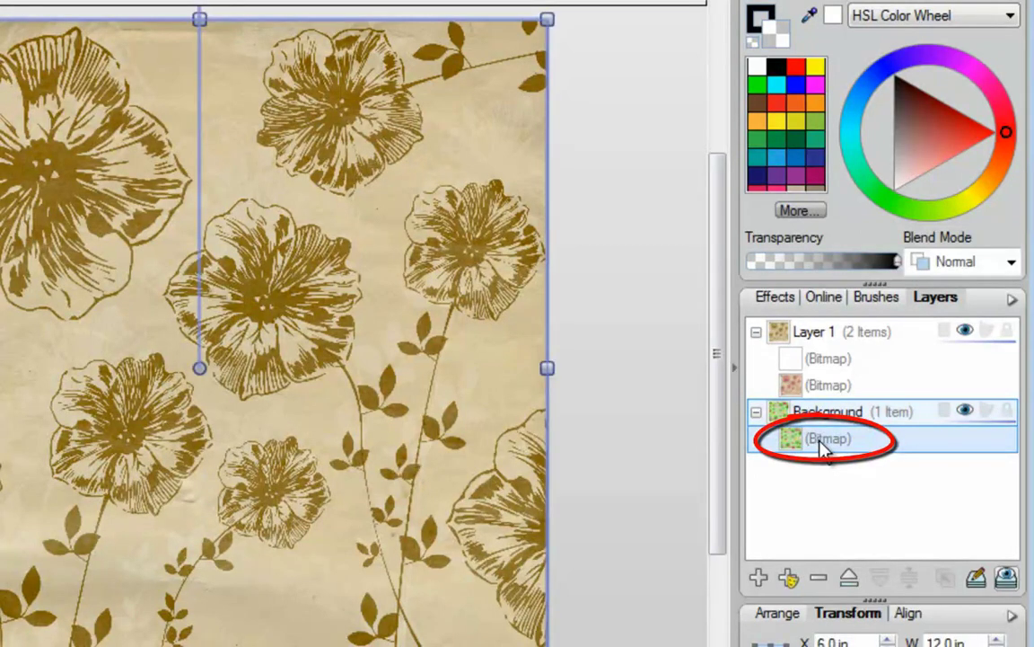
pyautogui.moveTo(820, 442); pyautogui.dragTo(814, 346)
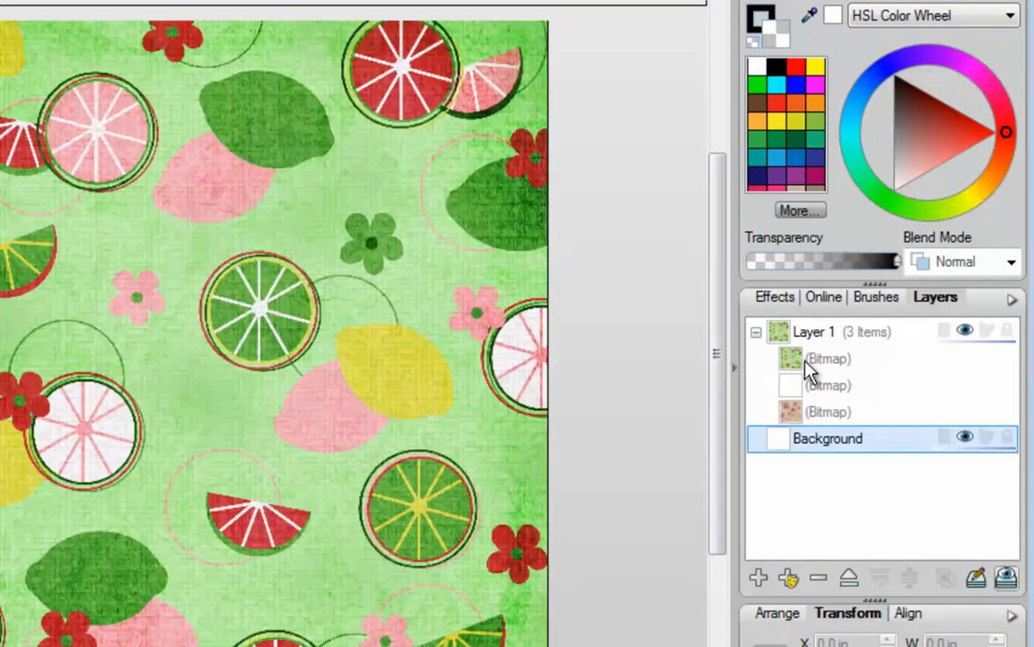
pyautogui.click(808, 362)
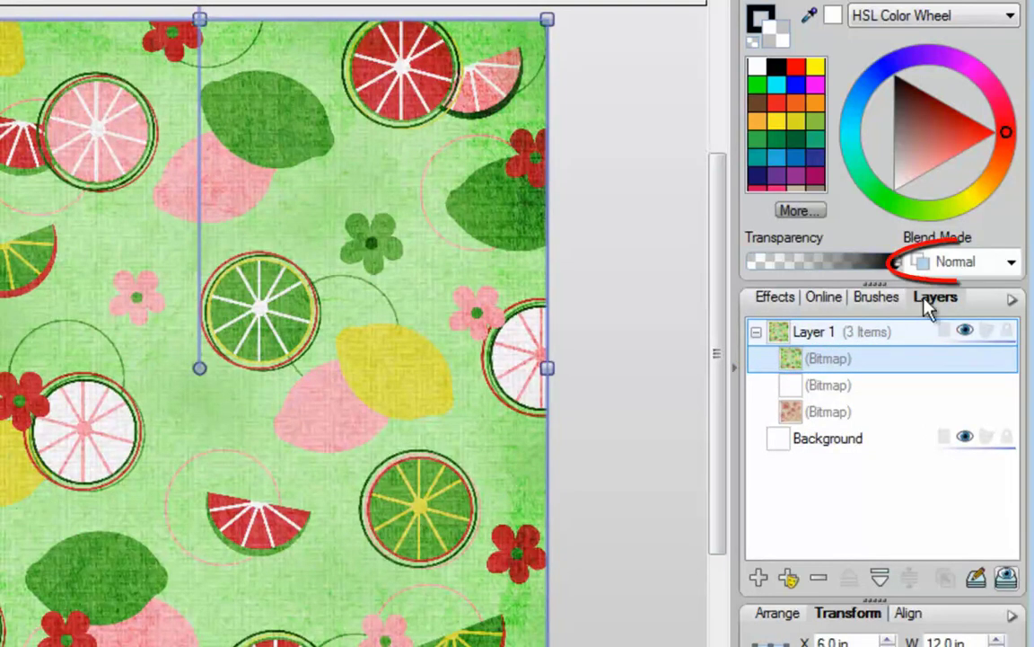
# Set the fruit paper to Color Burn blending and tint the blend blue.
pyautogui.click(986, 262)
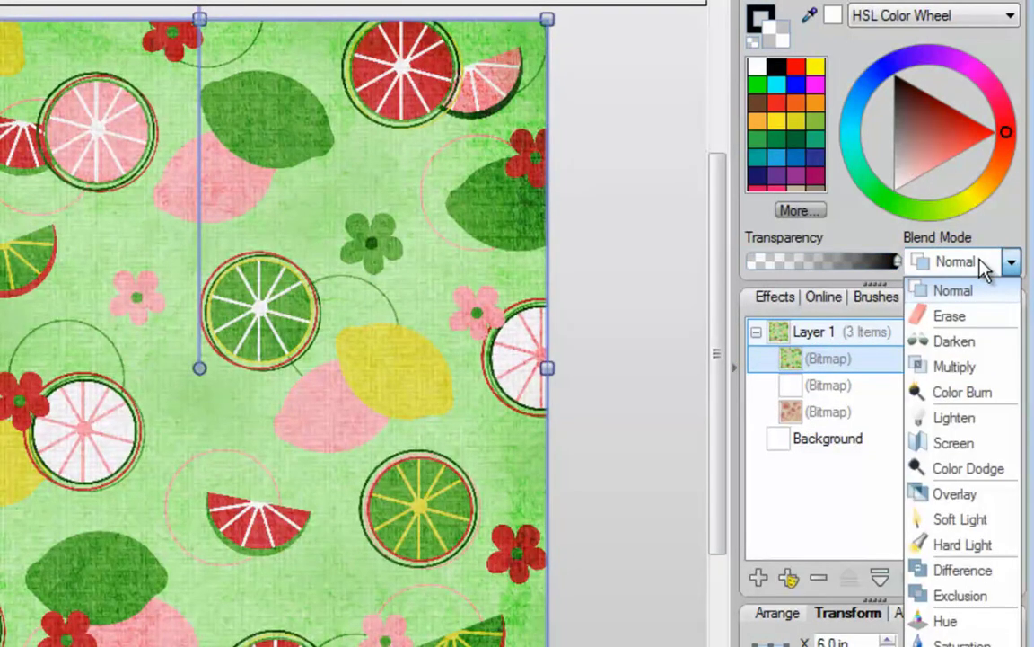
pyautogui.click(986, 262)
pyautogui.scroll(-1, 986, 262)
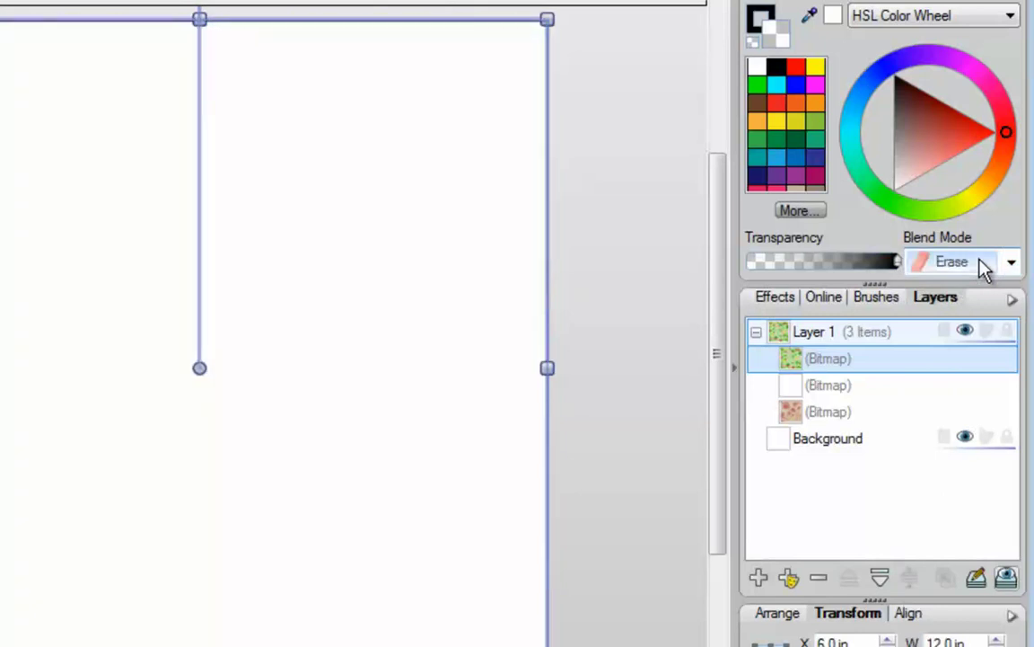
pyautogui.scroll(-1, 985, 268)
pyautogui.scroll(-2, 986, 268)
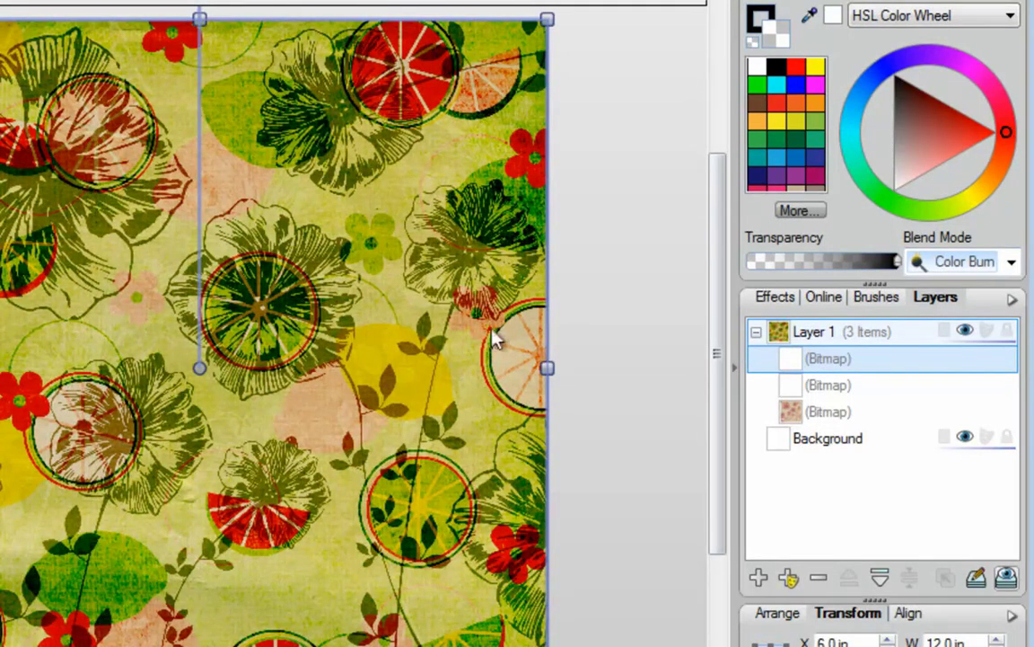
pyautogui.click(865, 106)
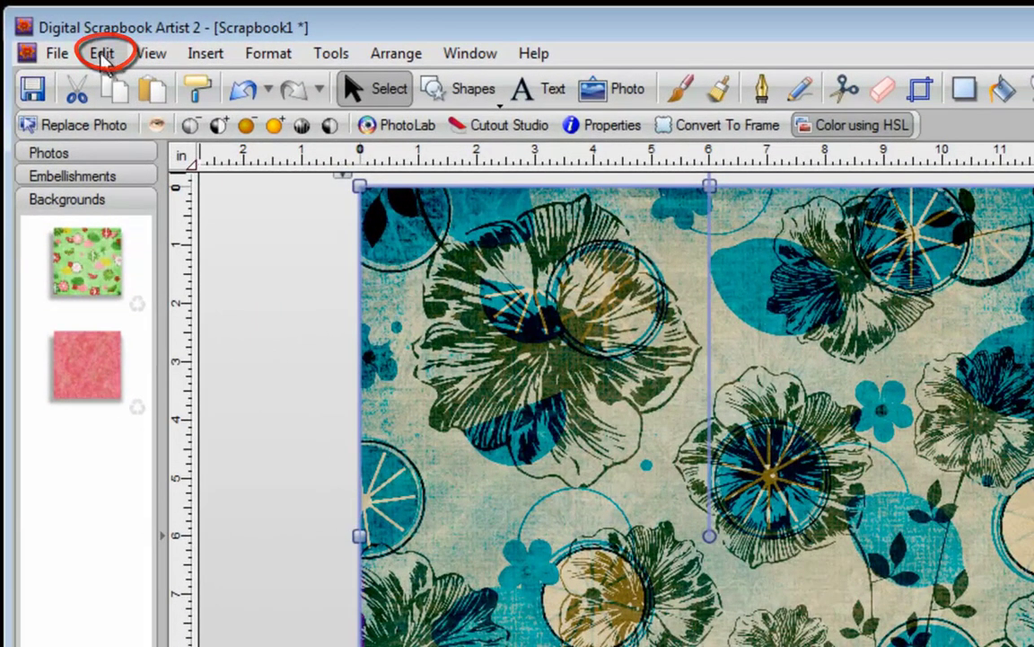
# Select all papers and set their width and height to 12 in.
pyautogui.click(103, 56)
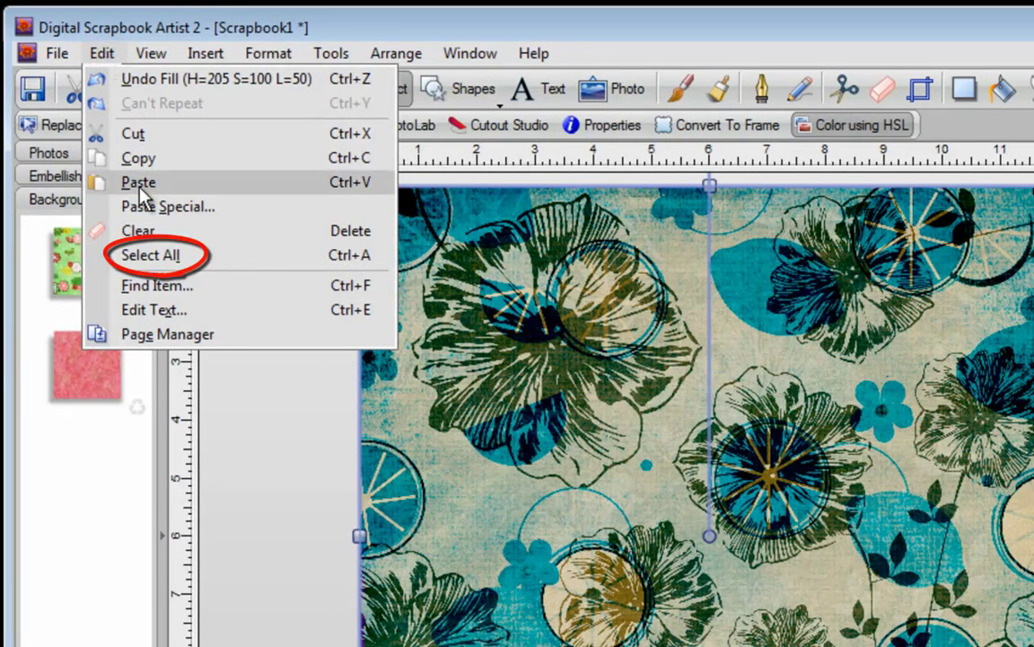
pyautogui.click(149, 256)
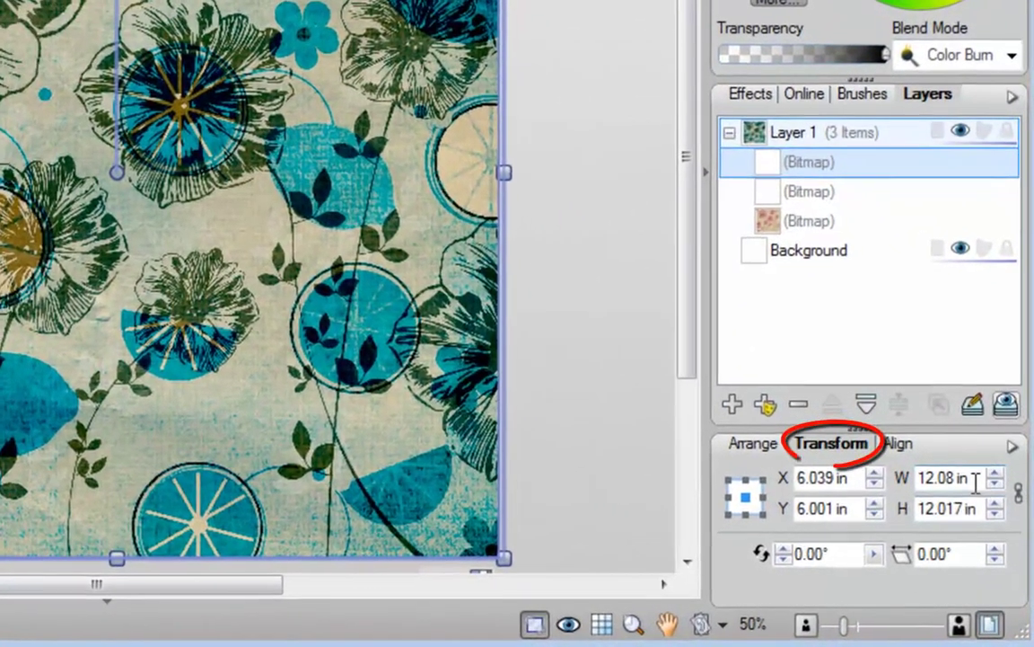
pyautogui.click(939, 518)
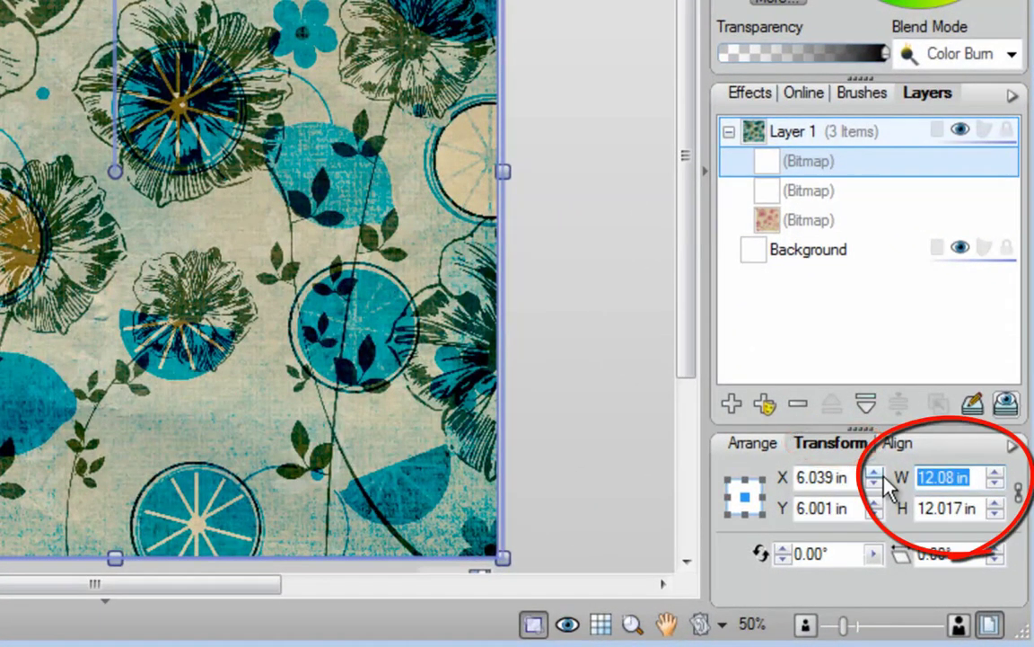
pyautogui.write('12')
pyautogui.press('Tab')
pyautogui.write('12')
pyautogui.press('Return')
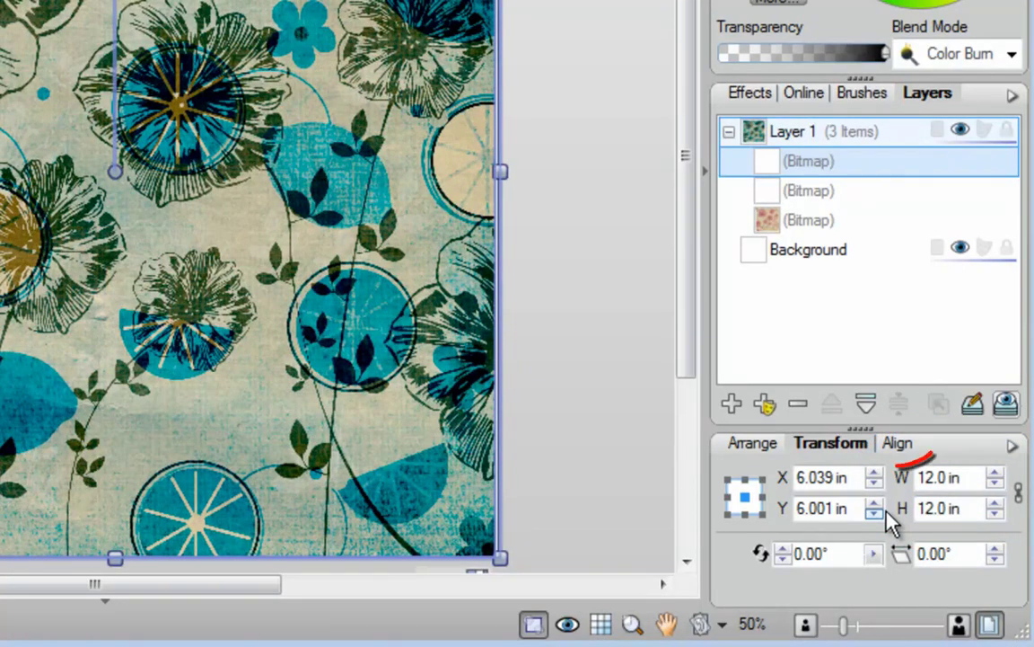
# Align the papers on their centres and along their bottom edges.
pyautogui.click(898, 449)
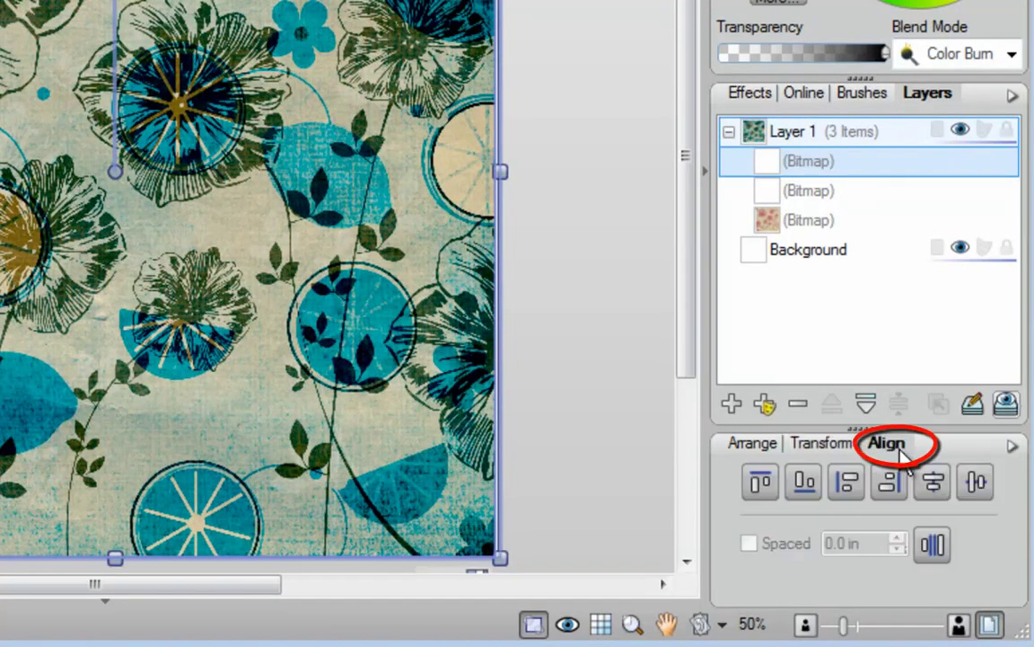
pyautogui.click(933, 483)
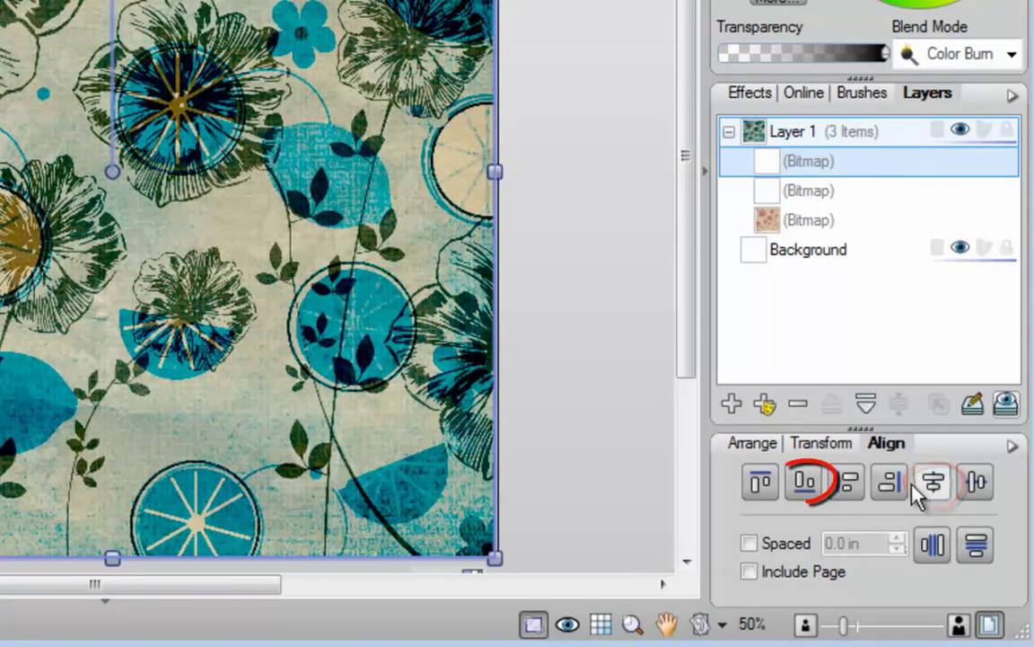
pyautogui.click(805, 483)
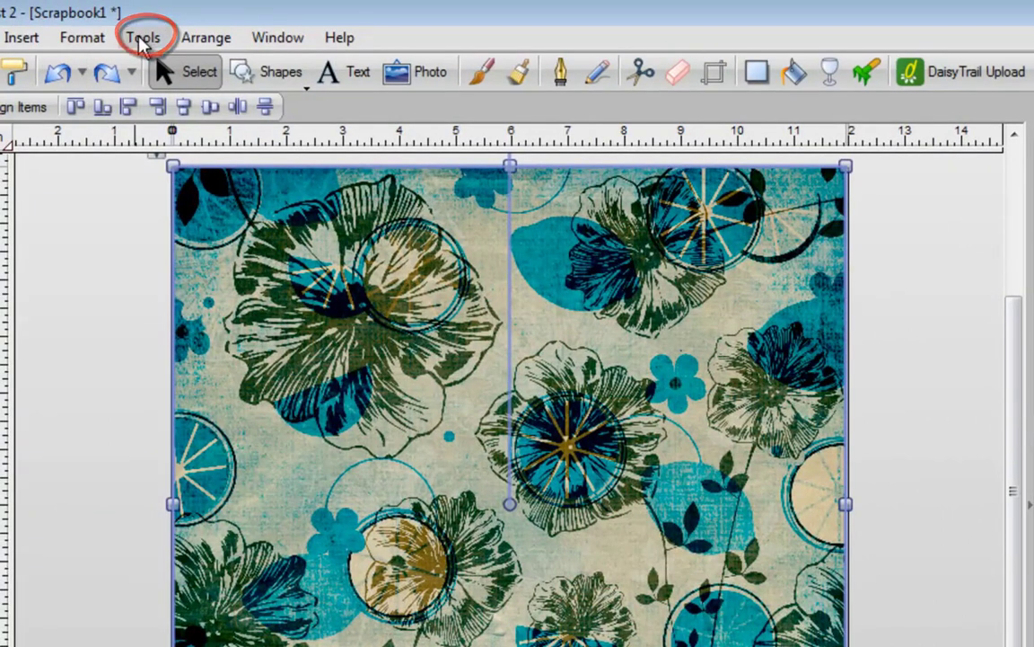
# Convert the selected papers into one 300 dpi, 24-bit bitmap with Tools > Convert to Bitmap.
pyautogui.click(142, 39)
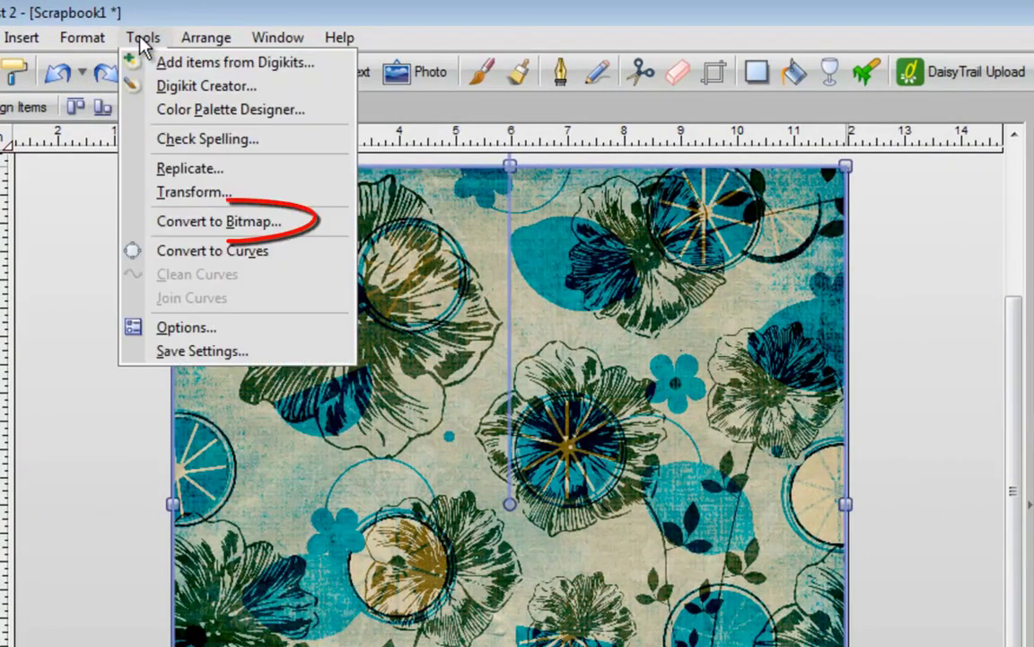
pyautogui.click(220, 221)
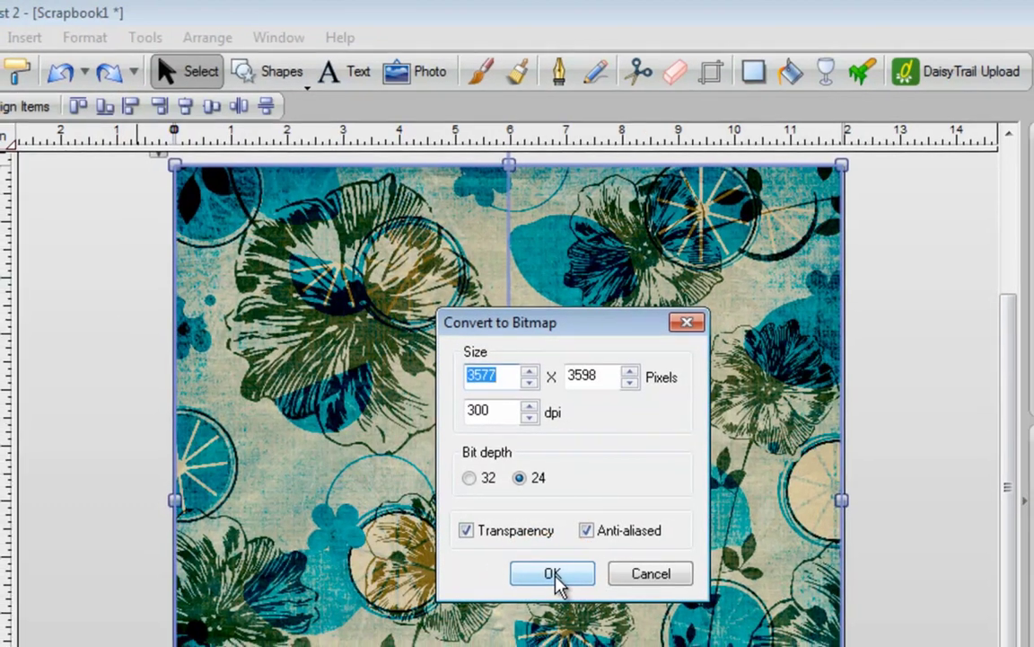
pyautogui.click(555, 579)
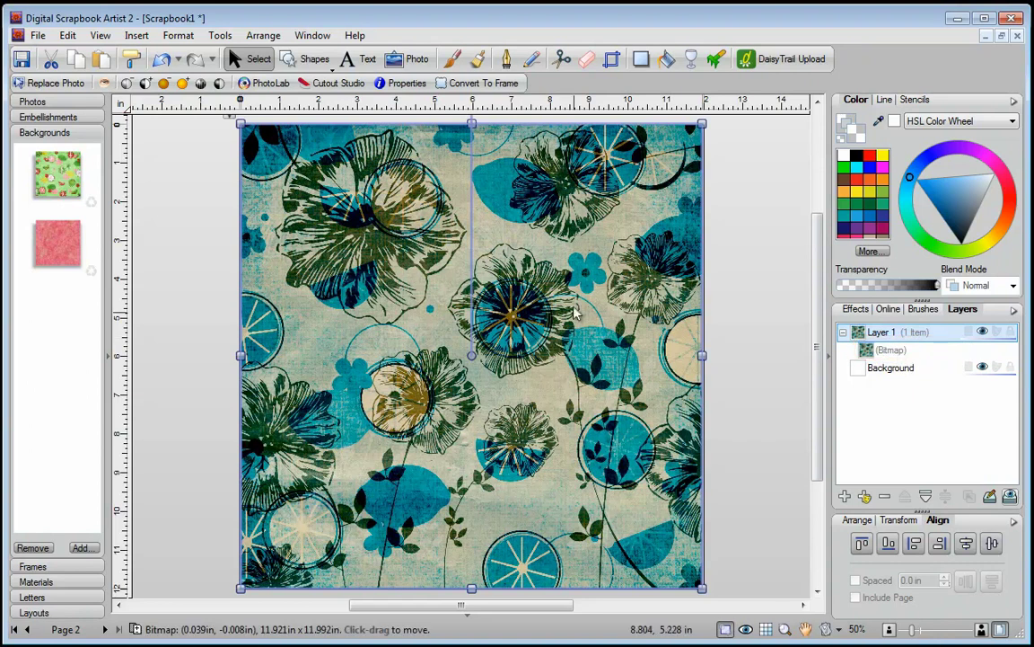
# Save the flattened bitmap to Backgrounds, remove it from the page, and apply it as background.
pyautogui.moveTo(554, 187); pyautogui.dragTo(74, 338)
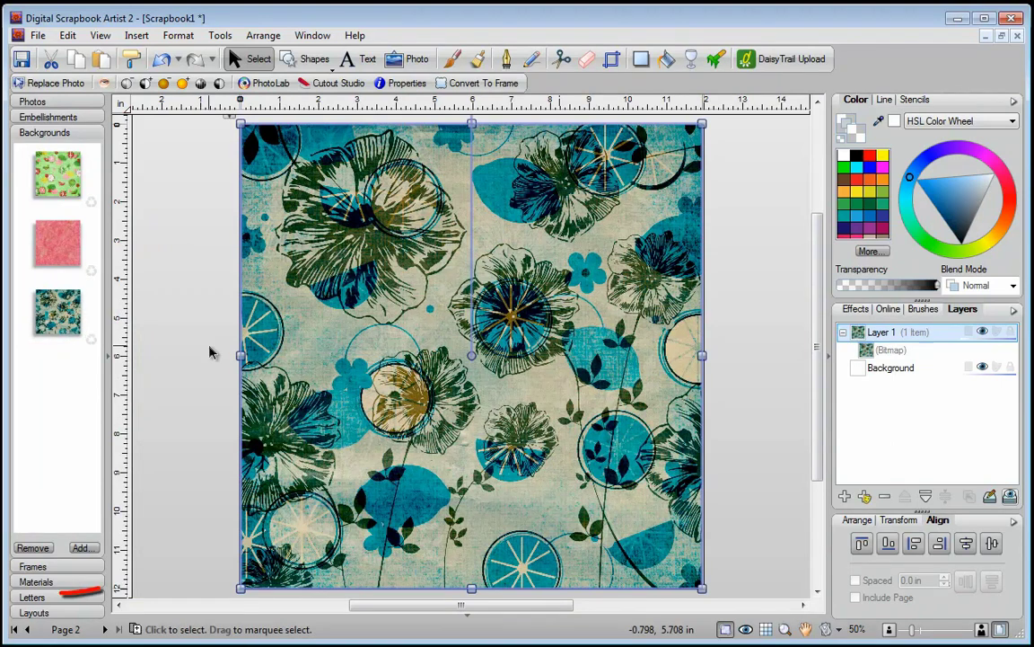
pyautogui.click(36, 581)
pyautogui.moveTo(377, 302); pyautogui.dragTo(69, 409)
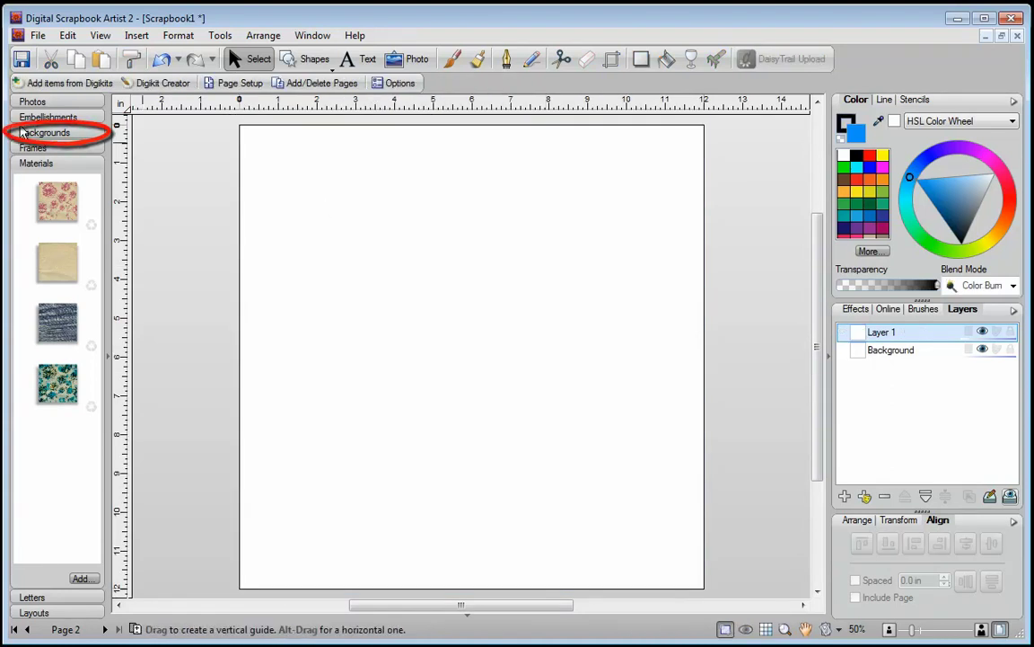
pyautogui.click(40, 133)
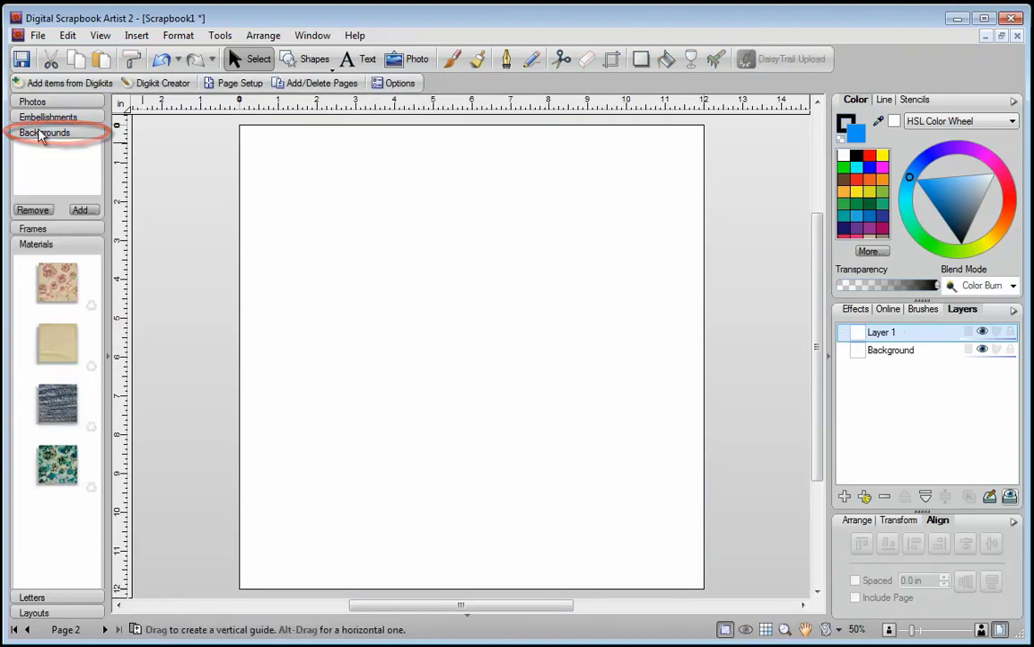
pyautogui.moveTo(57, 312); pyautogui.dragTo(420, 317)
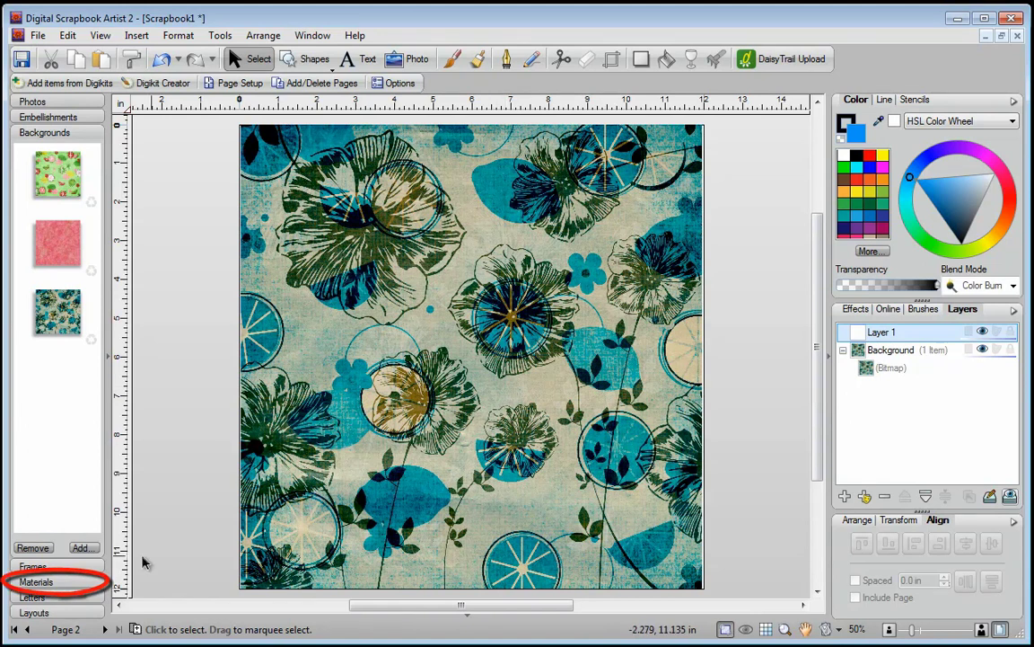
# Place the denim material, enlarge it to cover the page, and blend it in Overlay.
pyautogui.click(57, 585)
pyautogui.moveTo(57, 319); pyautogui.dragTo(136, 323)
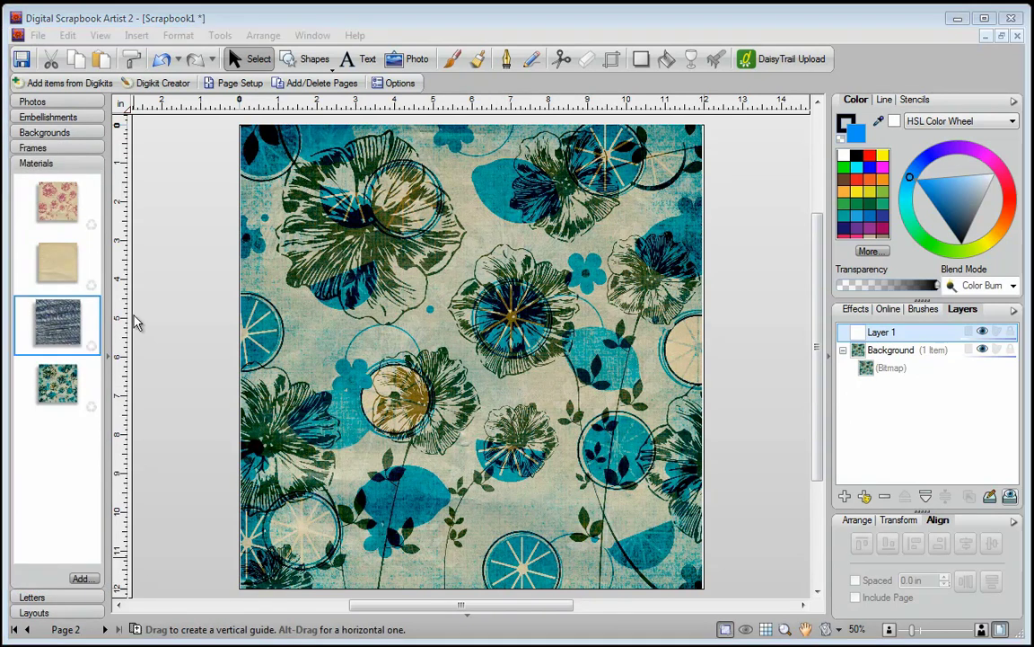
pyautogui.moveTo(395, 301); pyautogui.dragTo(395, 301)
pyautogui.moveTo(547, 433); pyautogui.dragTo(705, 590)
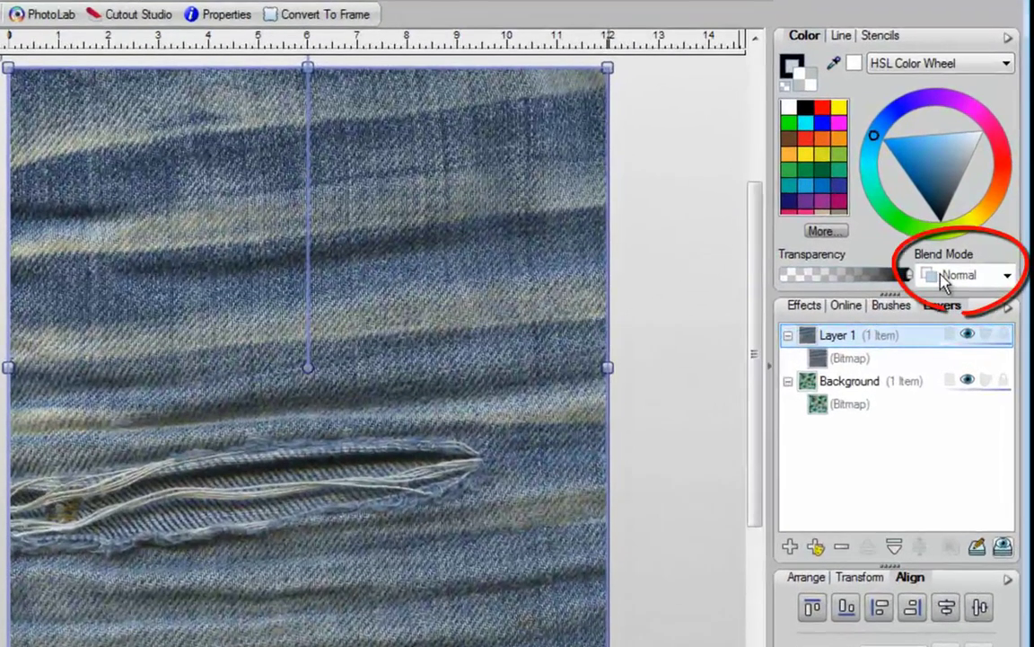
pyautogui.click(974, 286)
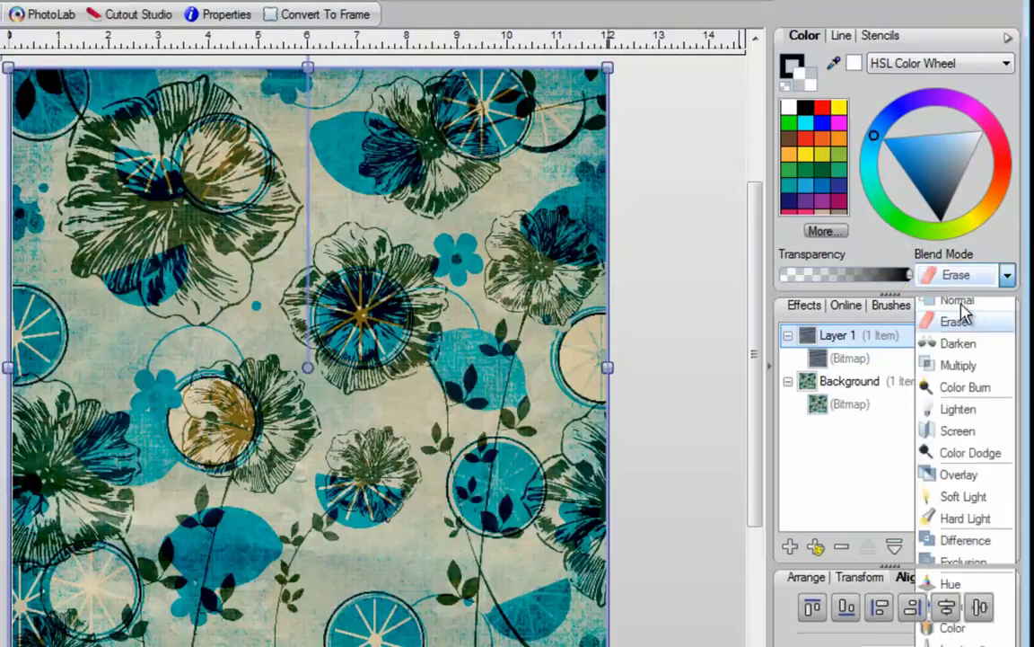
pyautogui.click(934, 317)
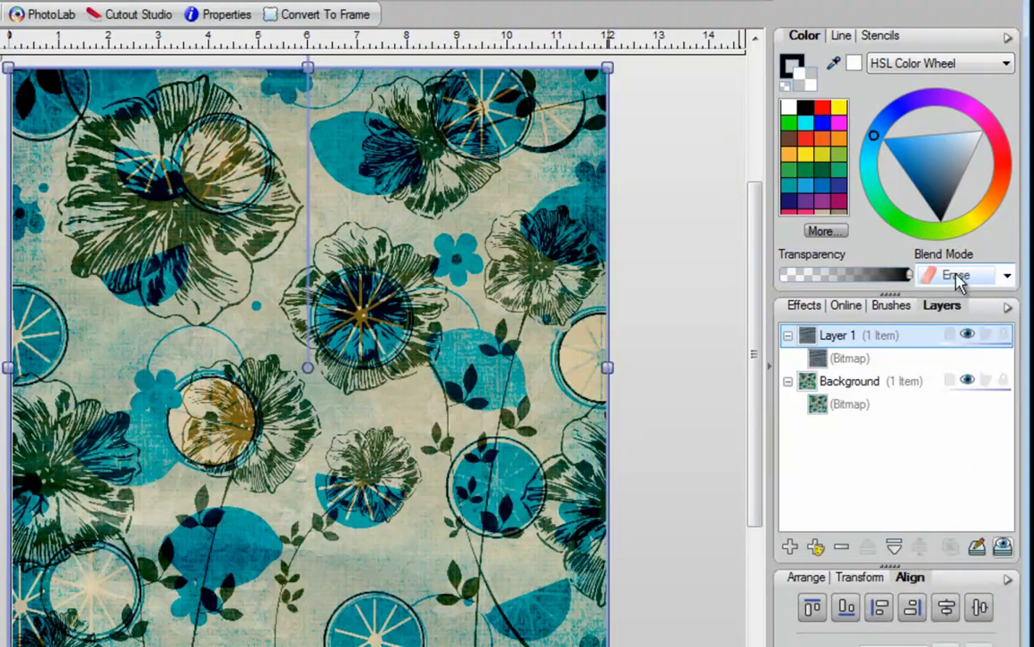
pyautogui.scroll(-1, 959, 276)
pyautogui.scroll(-5, 959, 278)
pyautogui.scroll(3, 960, 279)
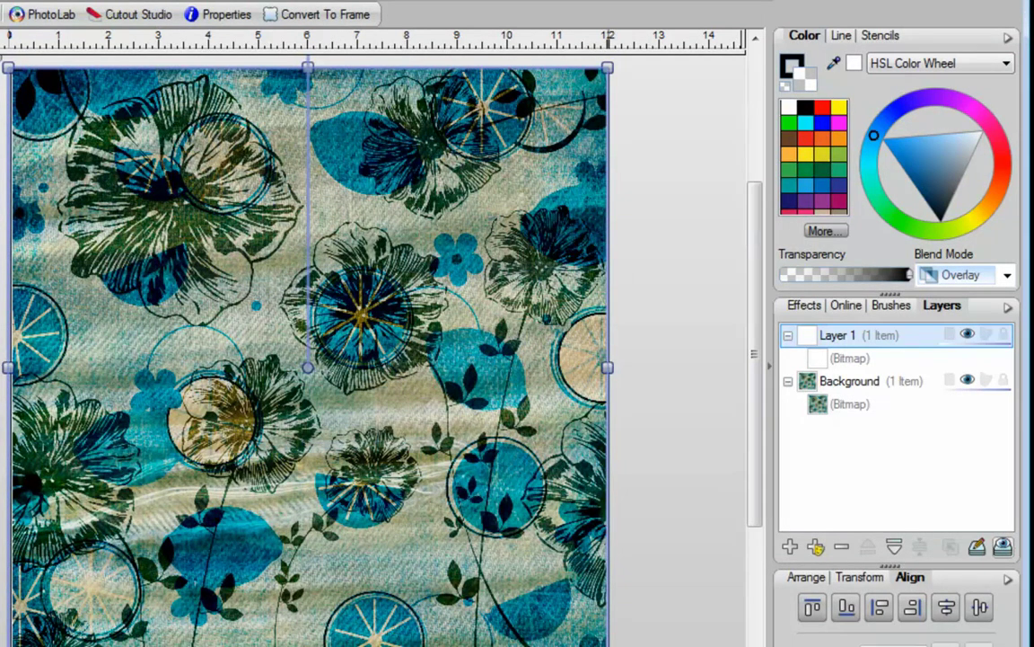
# Shift the denim texture left over the blue floral background.
pyautogui.click(485, 521)
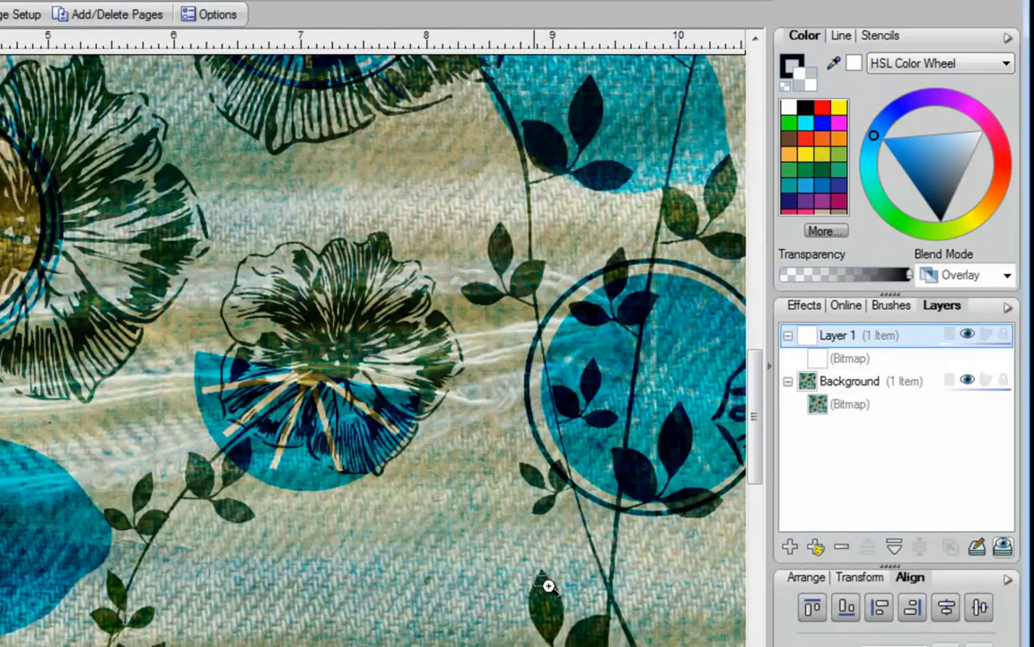
pyautogui.click(27, 5)
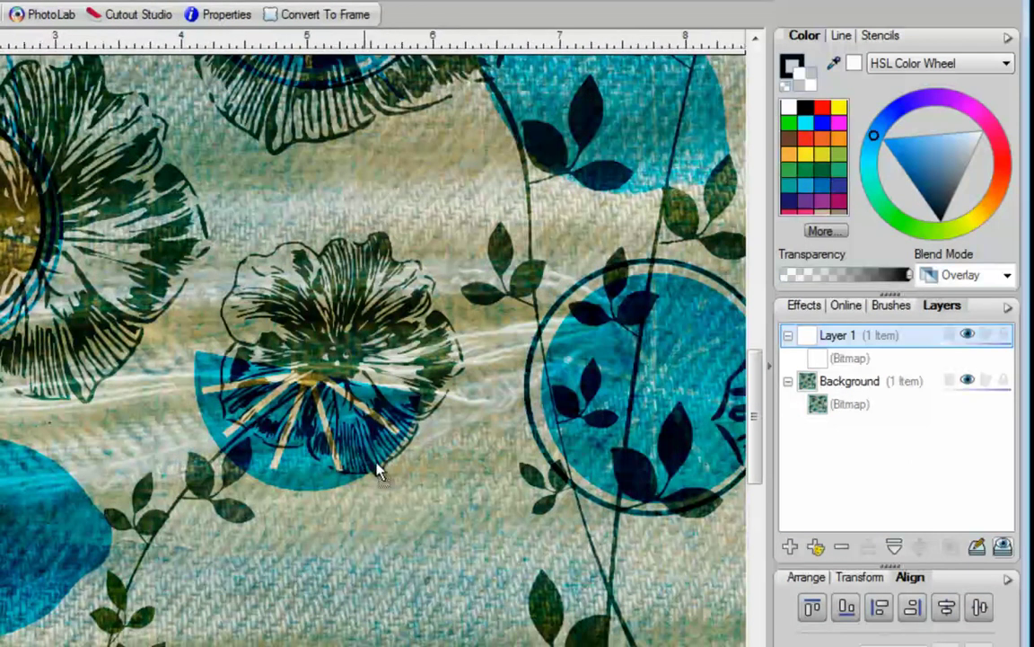
pyautogui.moveTo(377, 469); pyautogui.dragTo(159, 474)
pyautogui.moveTo(365, 492)
pyautogui.mouseDown()
pyautogui.moveTo(184, 480)
pyautogui.moveTo(360, 492)
pyautogui.mouseUp()
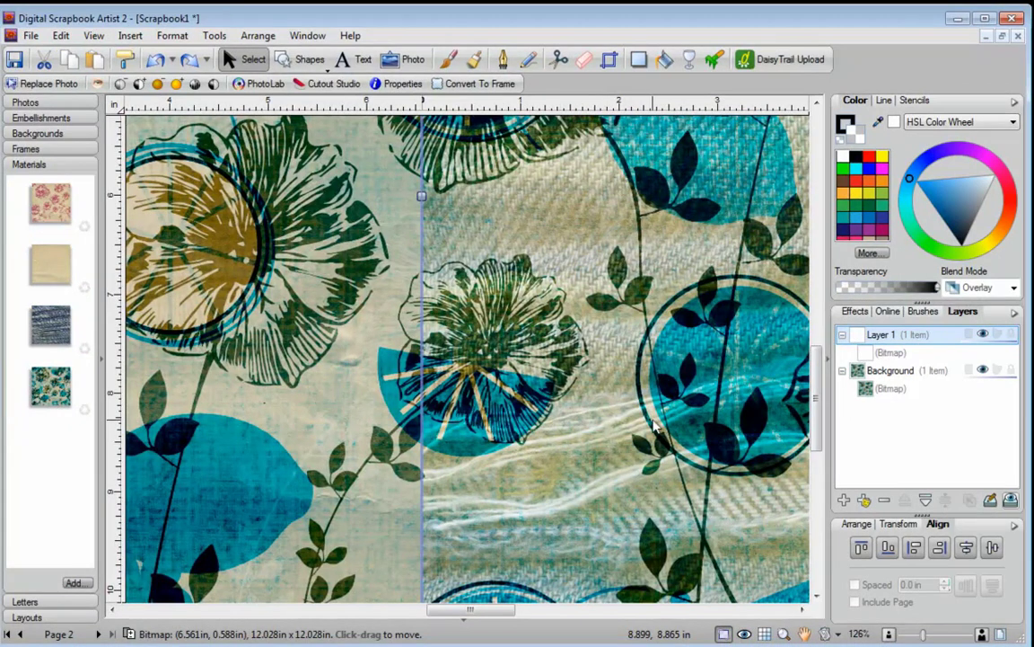
pyautogui.moveTo(666, 392); pyautogui.dragTo(466, 401)
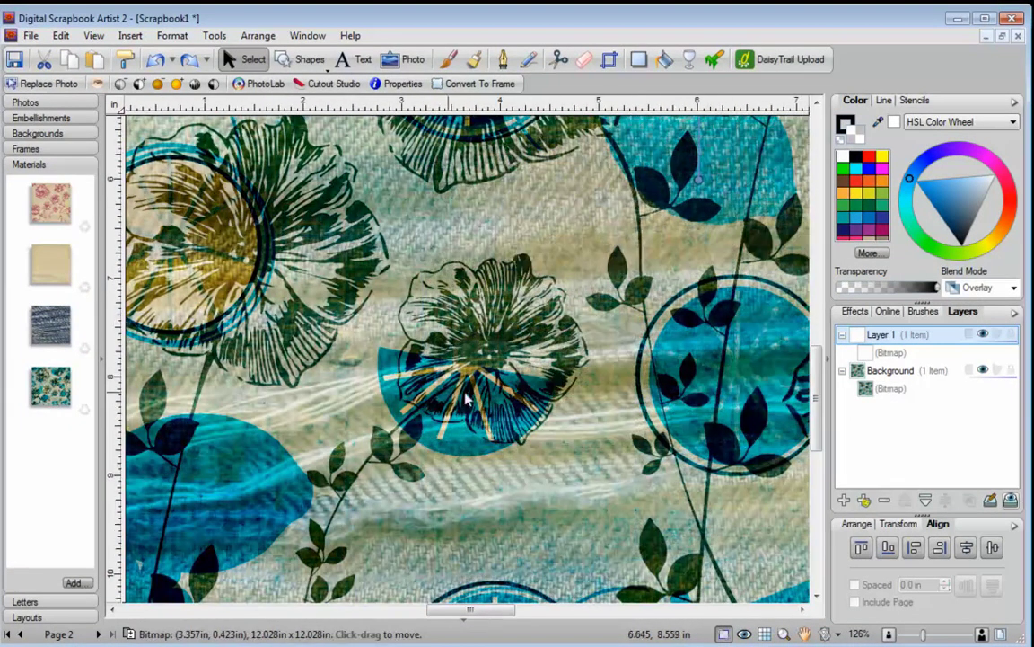